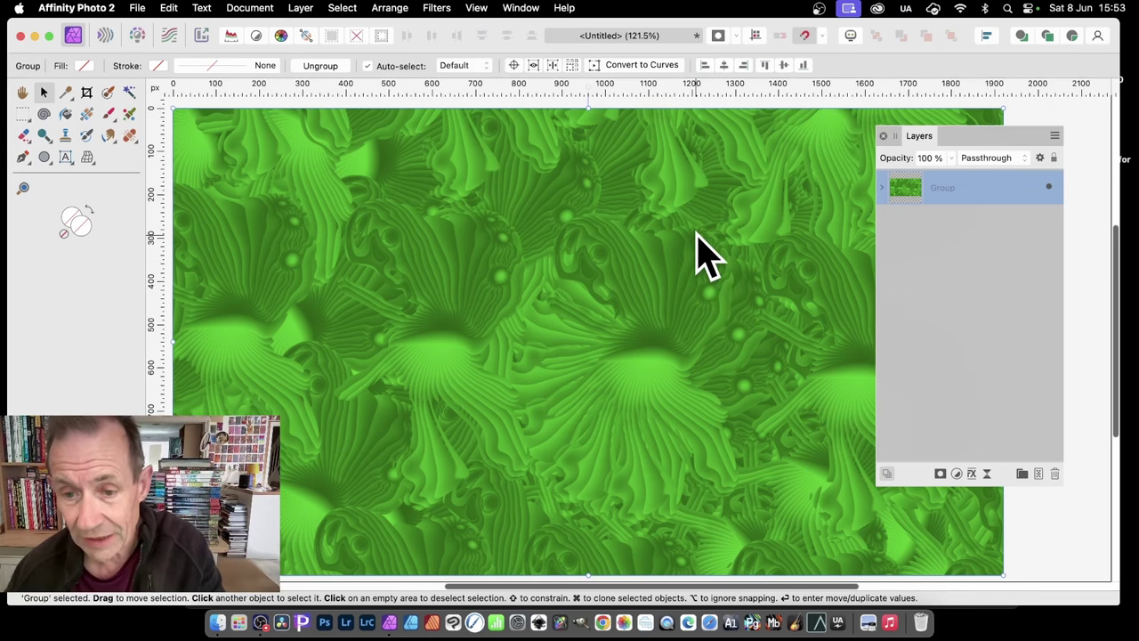
Step: Delete the finished green jungle texture group so the canvas is empty
{"action": "key", "text": "Delete"}
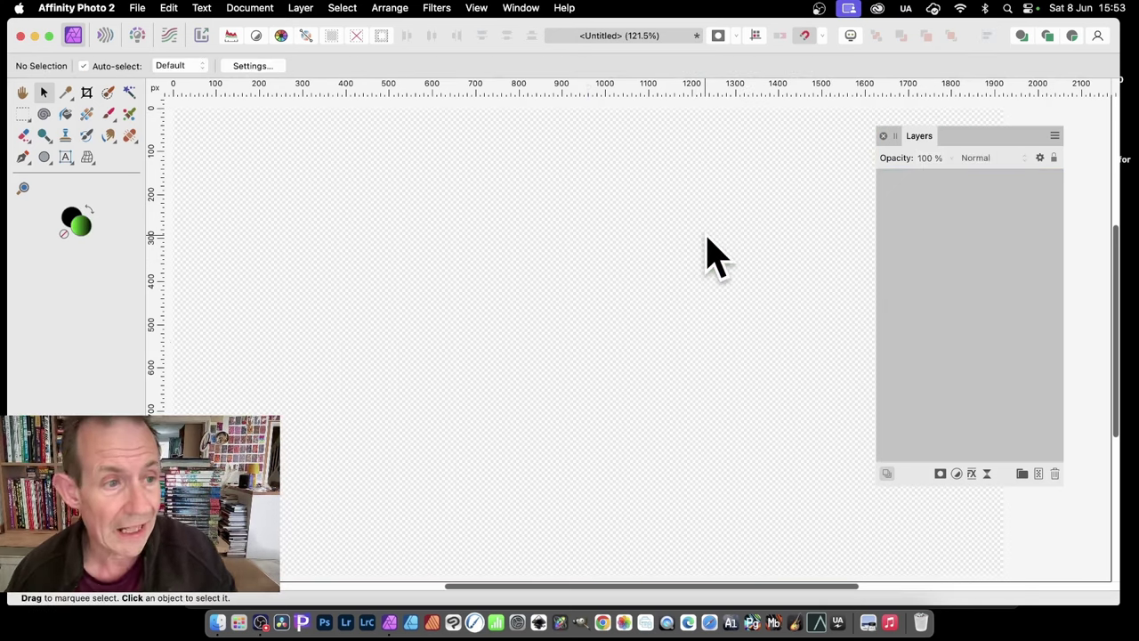
Step: Draw a tall, narrow ellipse filled with bright green 37FF00 on the left half of the canvas
{"action": "left_click", "coordinate": [49, 164]}
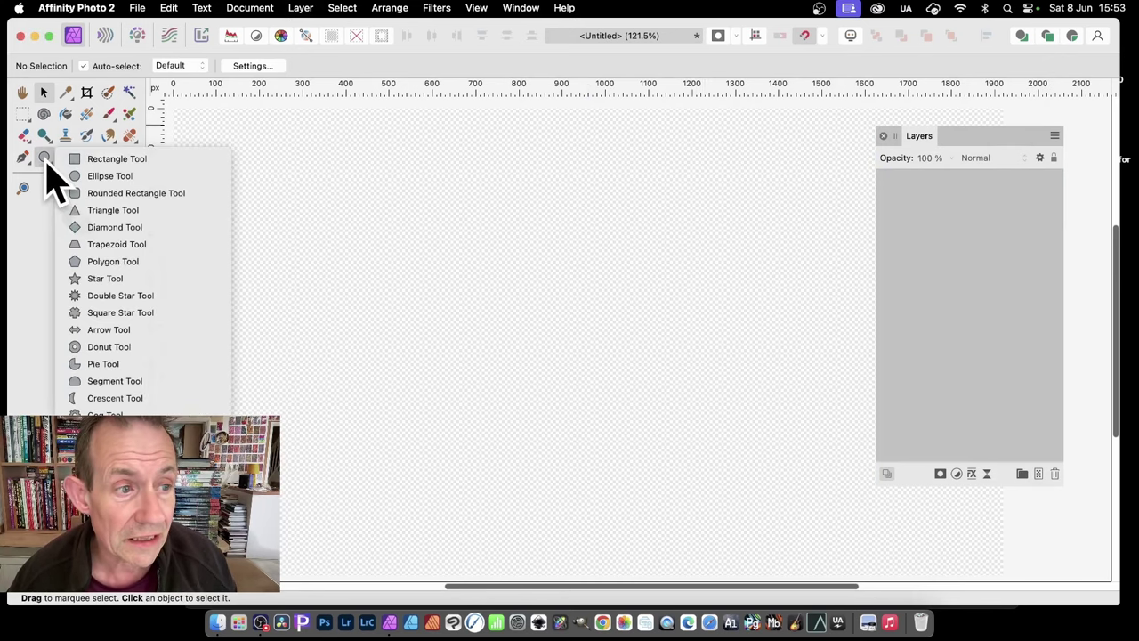
{"action": "left_click", "coordinate": [141, 180]}
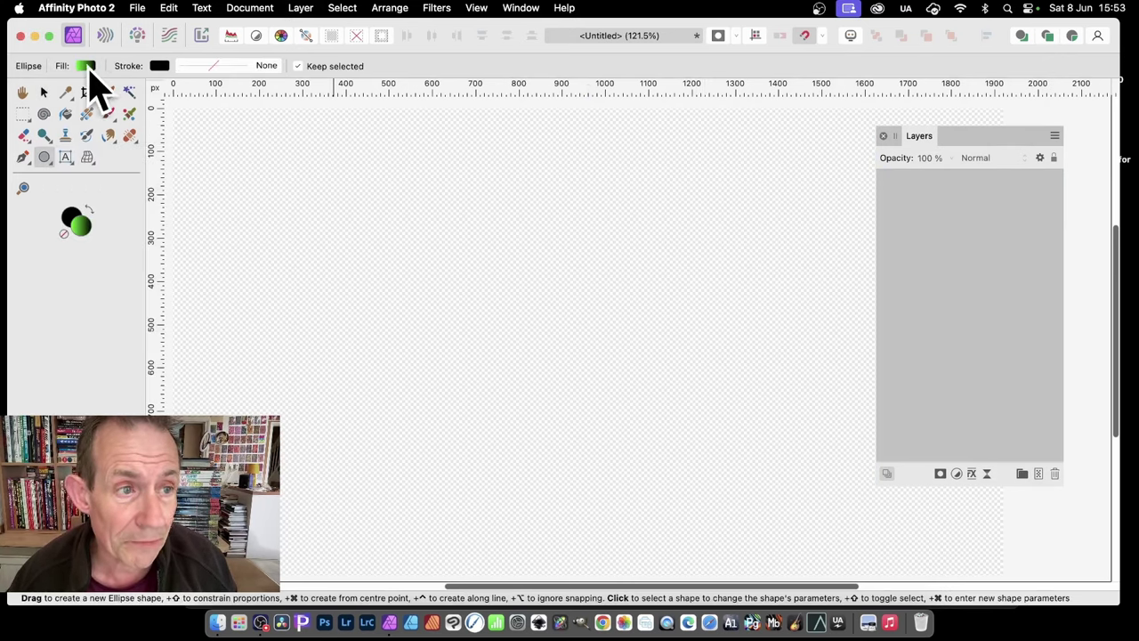
{"action": "left_click", "coordinate": [86, 68]}
{"action": "left_click", "coordinate": [153, 81]}
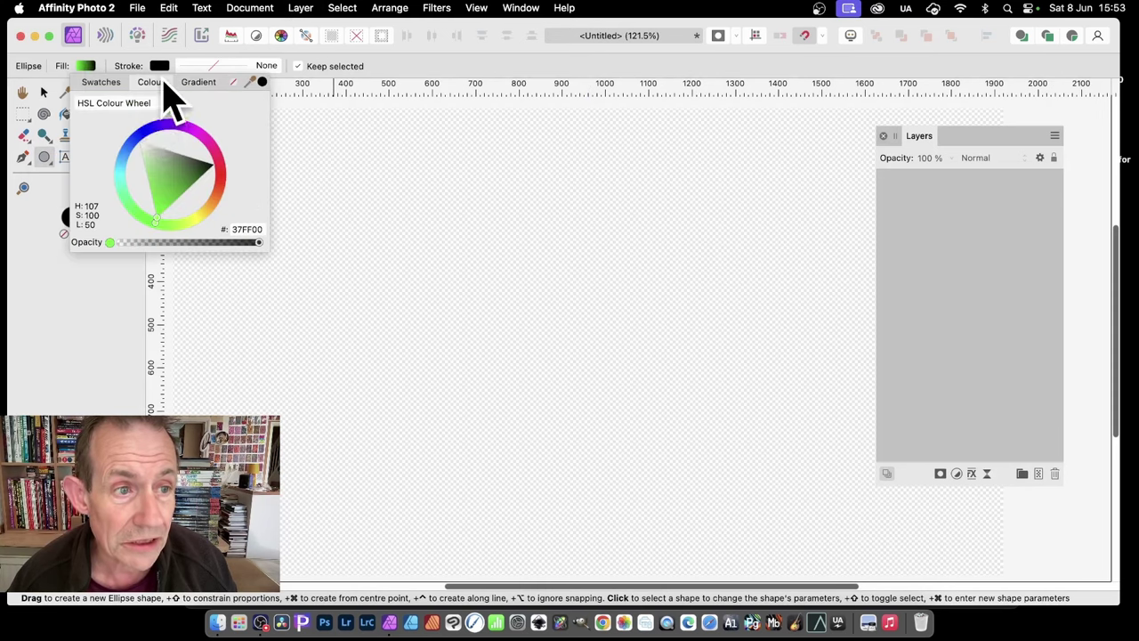
{"action": "left_click_drag", "start_coordinate": [177, 209], "coordinate": [160, 247]}
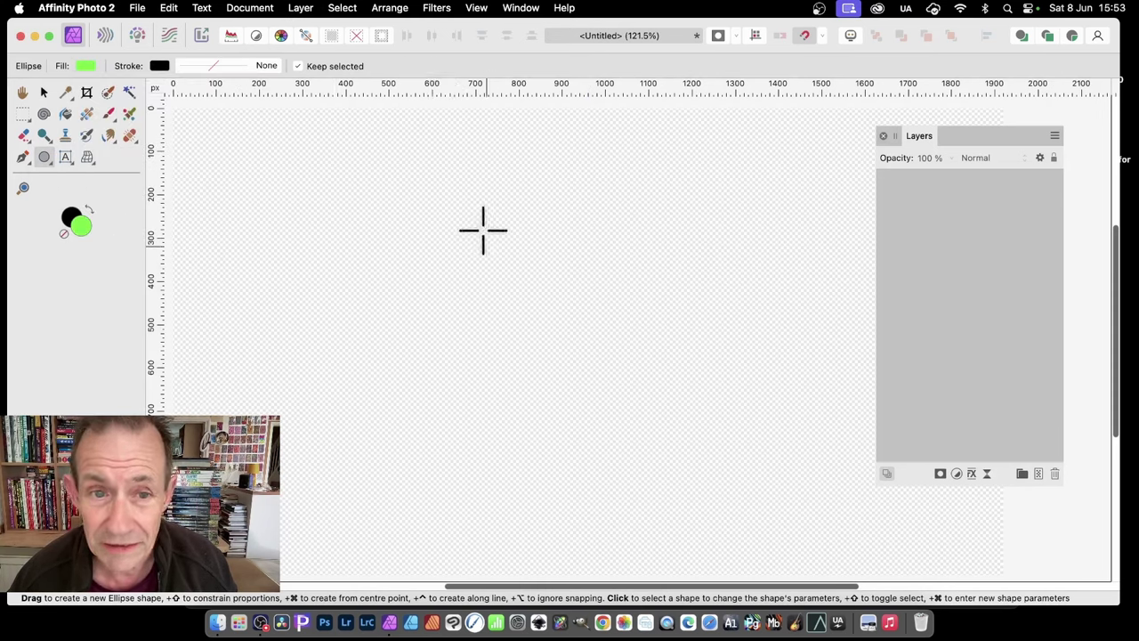
{"action": "left_click_drag", "start_coordinate": [443, 141], "coordinate": [481, 365]}
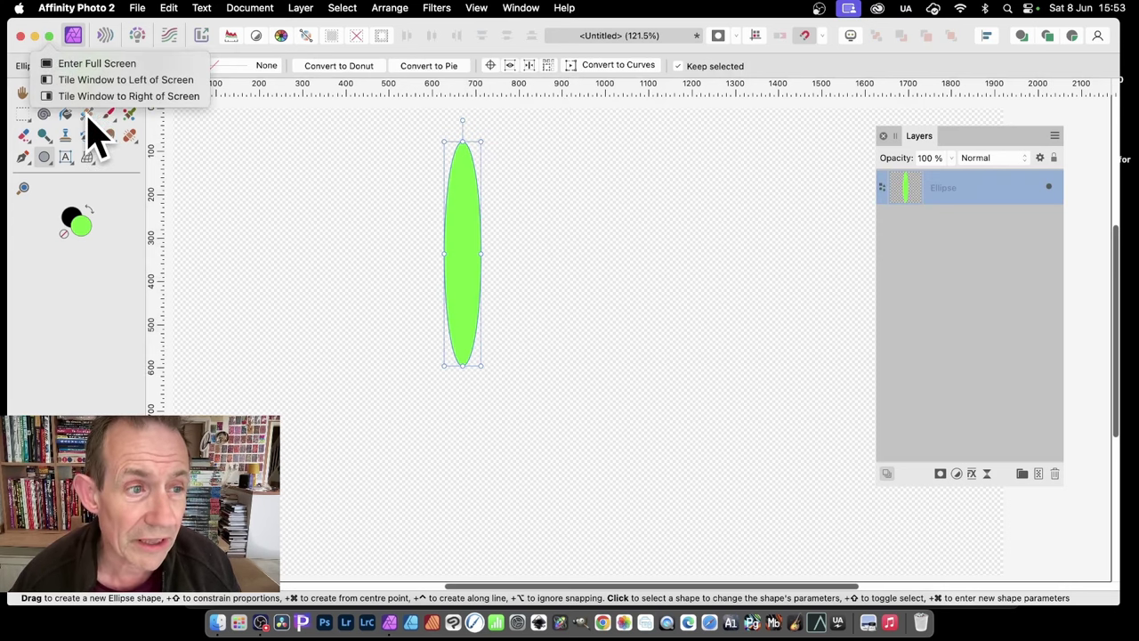
{"action": "key", "text": "g"}
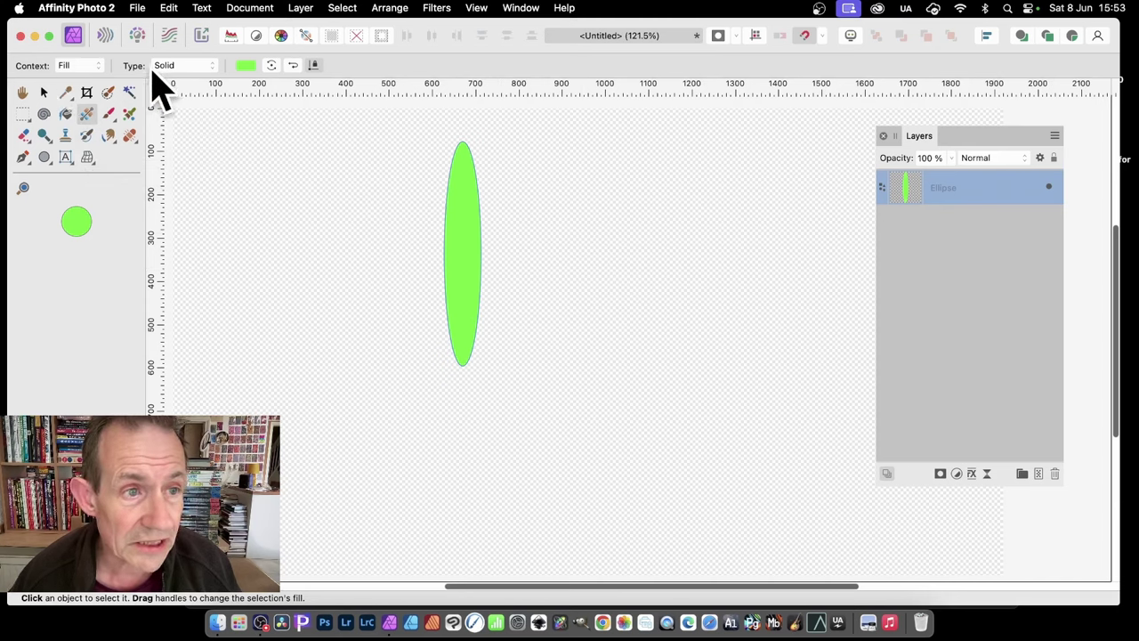
Step: Shade the ellipse with a horizontal linear gradient, bright green on the left to dark green on the right
{"action": "left_click_drag", "start_coordinate": [439, 254], "coordinate": [490, 252]}
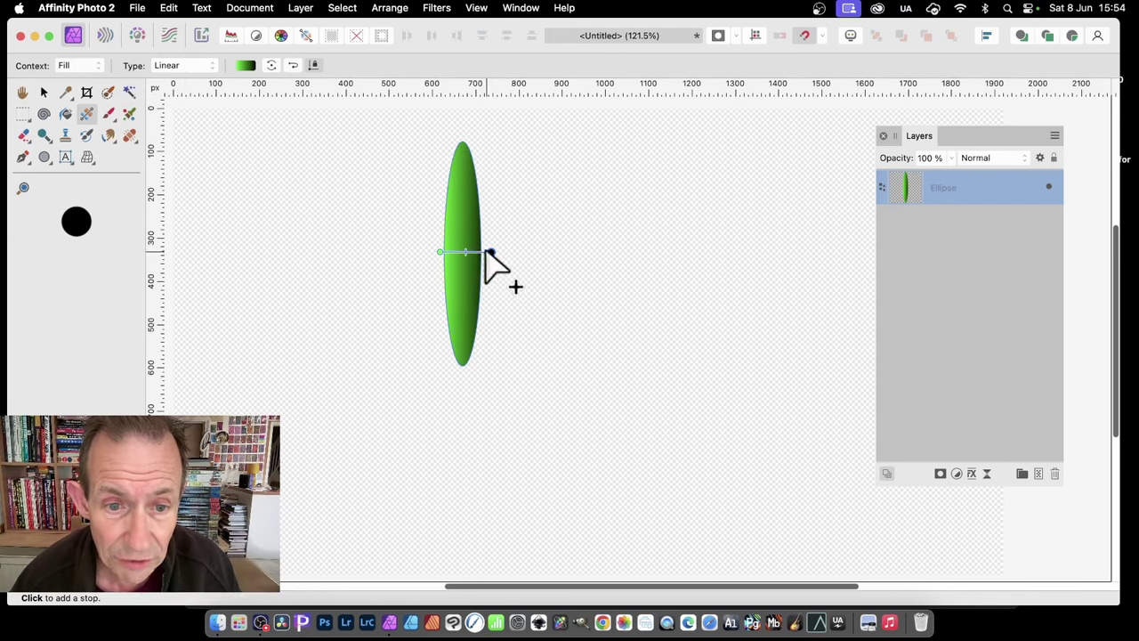
{"action": "mouse_move", "coordinate": [490, 251]}
{"action": "left_mouse_down"}
{"action": "mouse_move", "coordinate": [524, 252]}
{"action": "mouse_move", "coordinate": [483, 253]}
{"action": "left_mouse_up"}
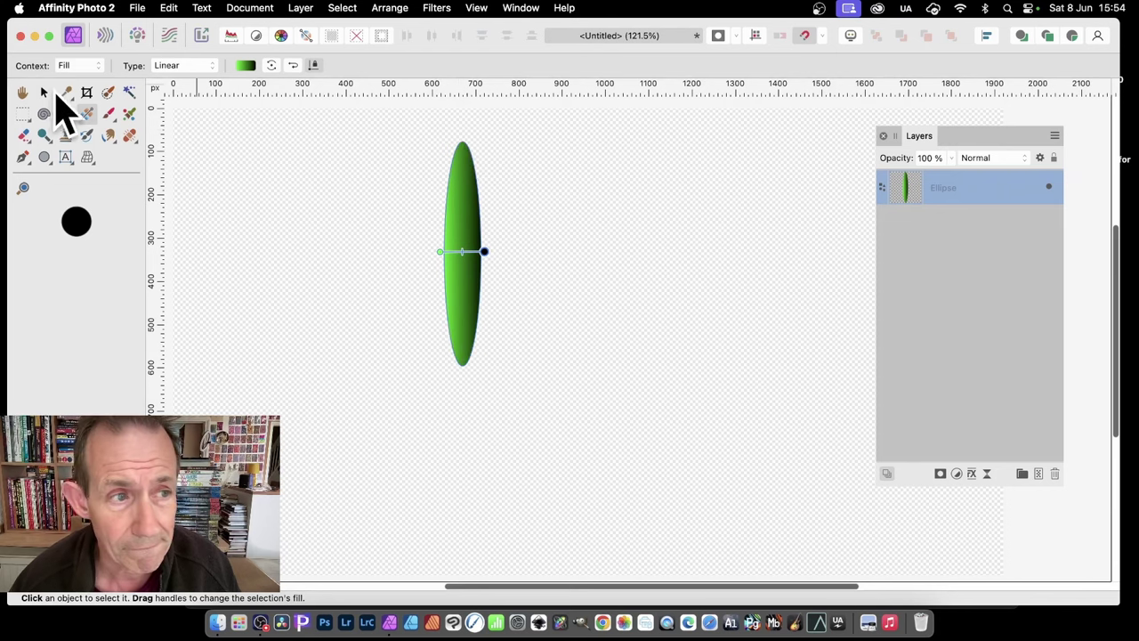
{"action": "left_click", "coordinate": [43, 92]}
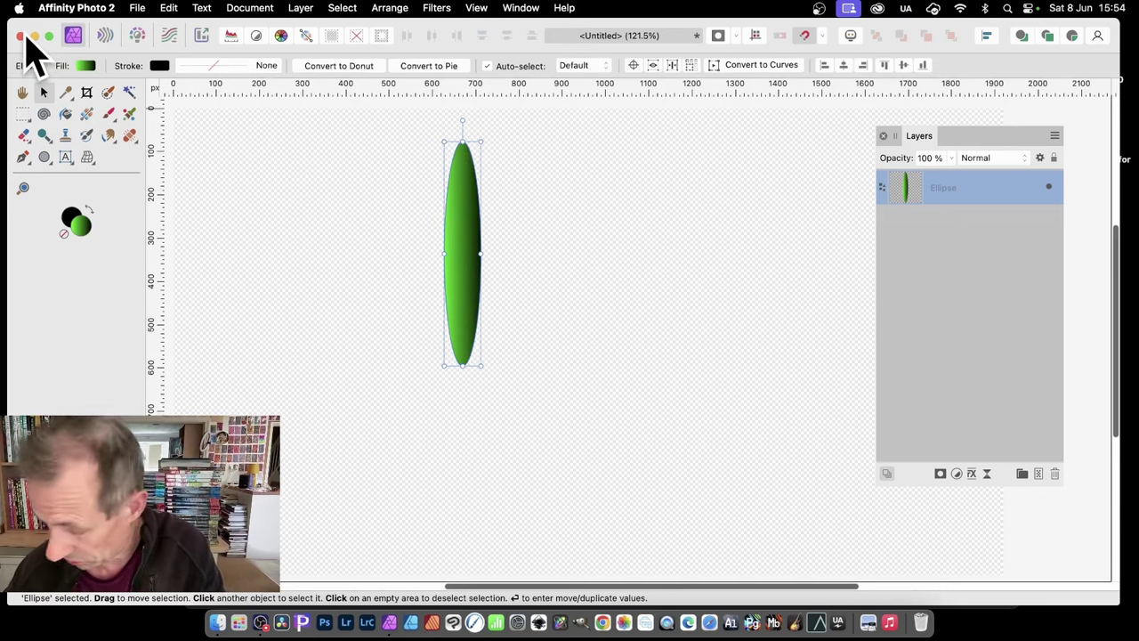
Step: Make 17 duplicates of the ellipse, each rotated 10°, forming a full petal rosette
{"action": "key", "text": "Return"}
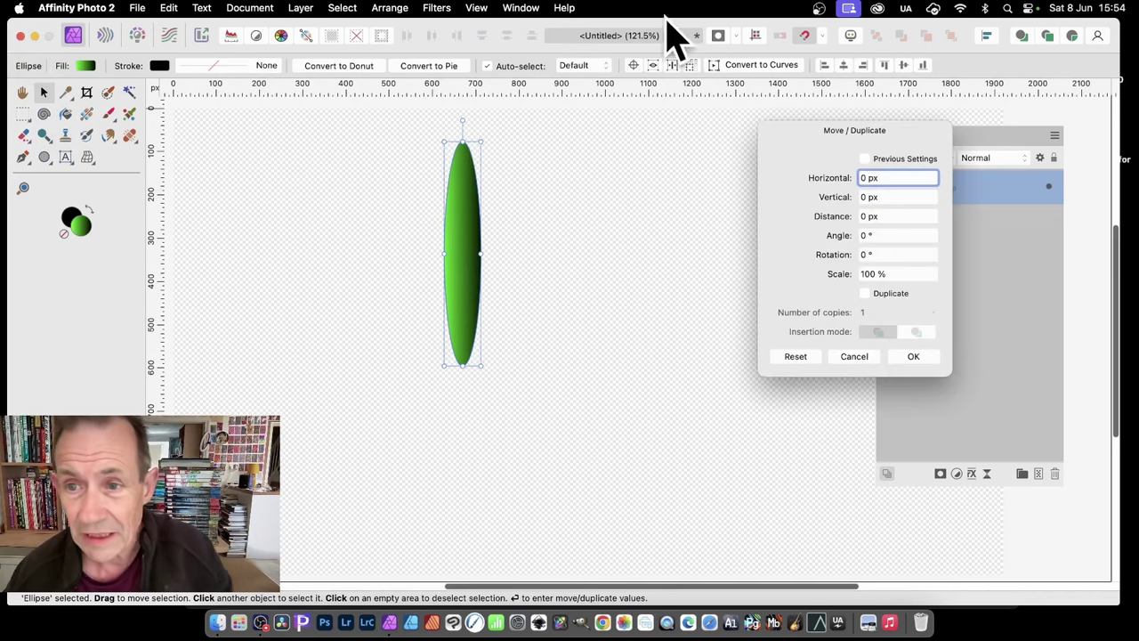
{"action": "left_click_drag", "start_coordinate": [831, 119], "coordinate": [661, 114]}
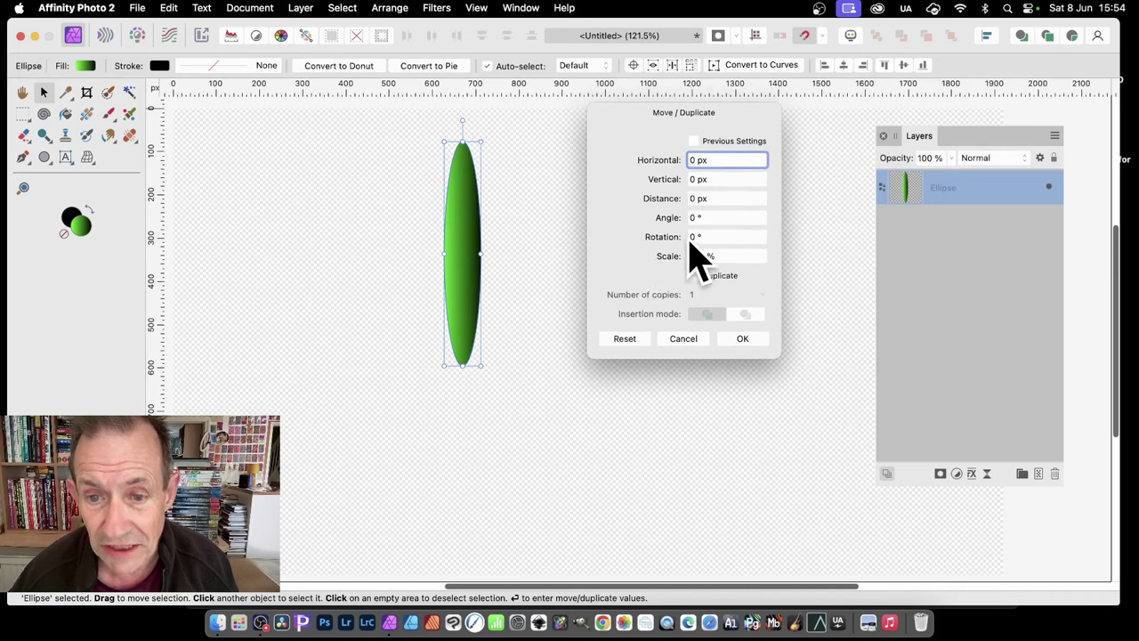
{"action": "scroll", "coordinate": [669, 238], "scroll_direction": "up", "scroll_amount": 4}
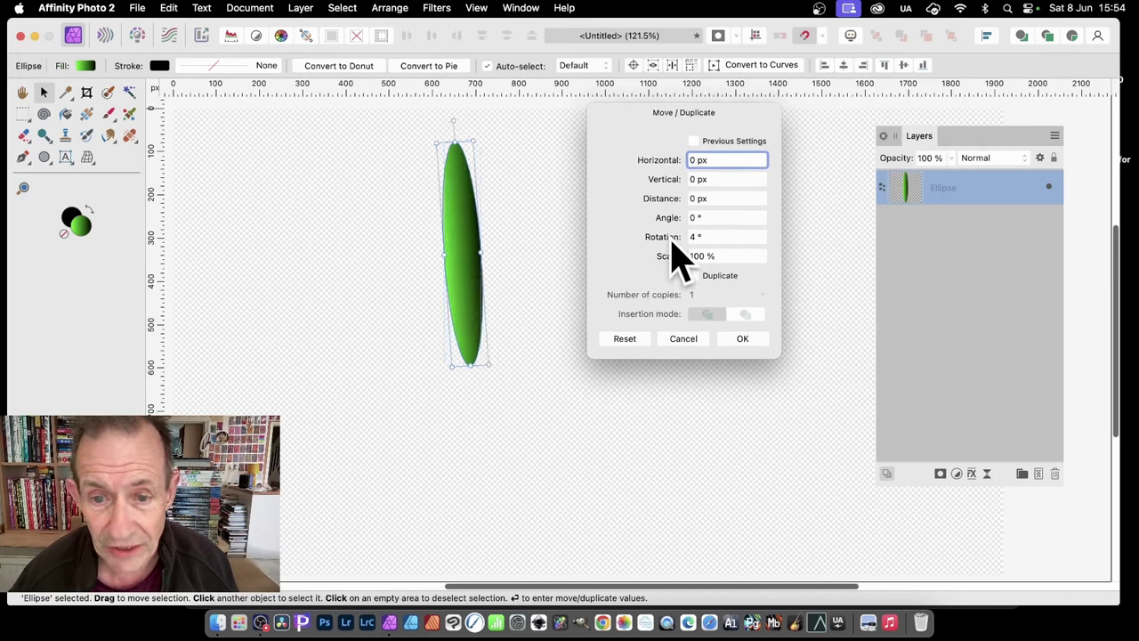
{"action": "left_click", "coordinate": [695, 276]}
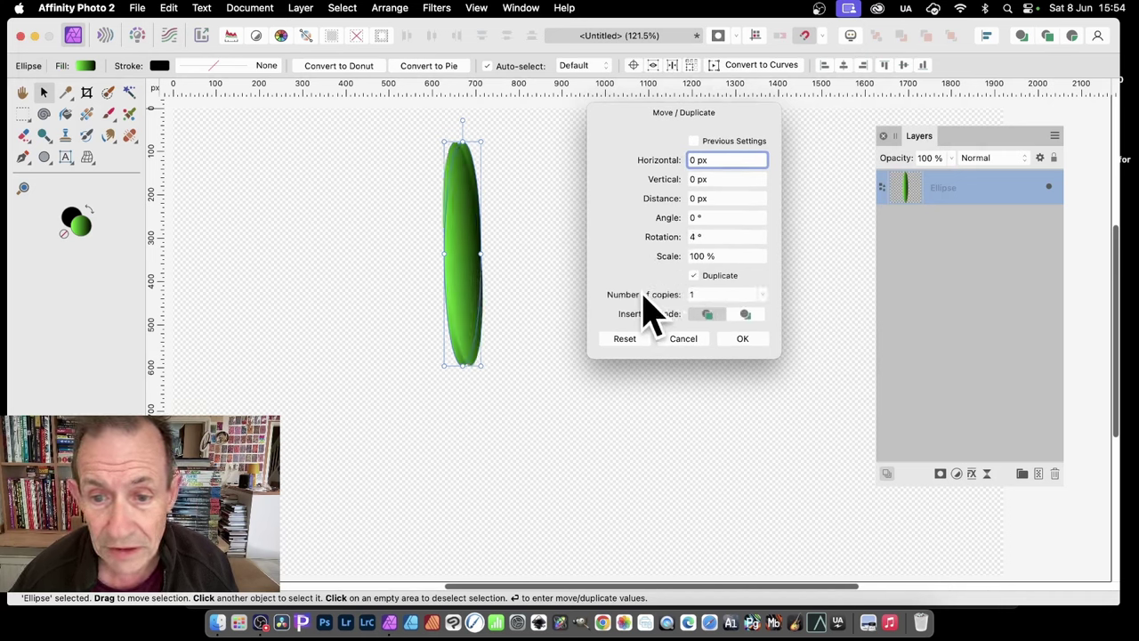
{"action": "scroll", "coordinate": [648, 305], "scroll_direction": "up", "scroll_amount": 5}
{"action": "scroll", "coordinate": [652, 307], "scroll_direction": "up", "scroll_amount": 12}
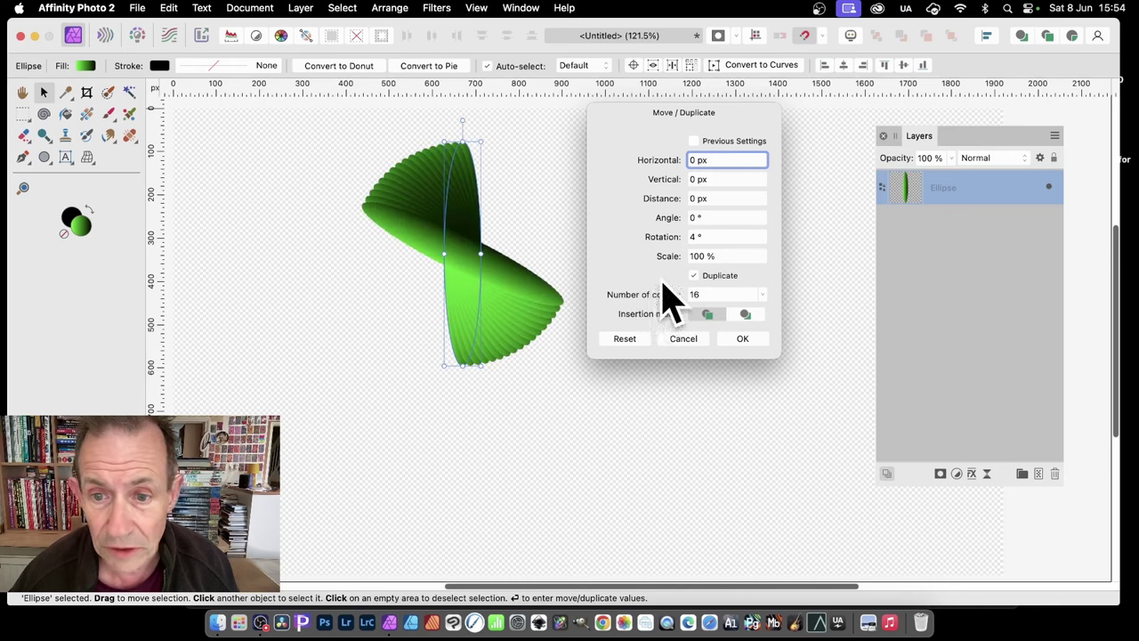
{"action": "scroll", "coordinate": [676, 254], "scroll_direction": "up", "scroll_amount": 2}
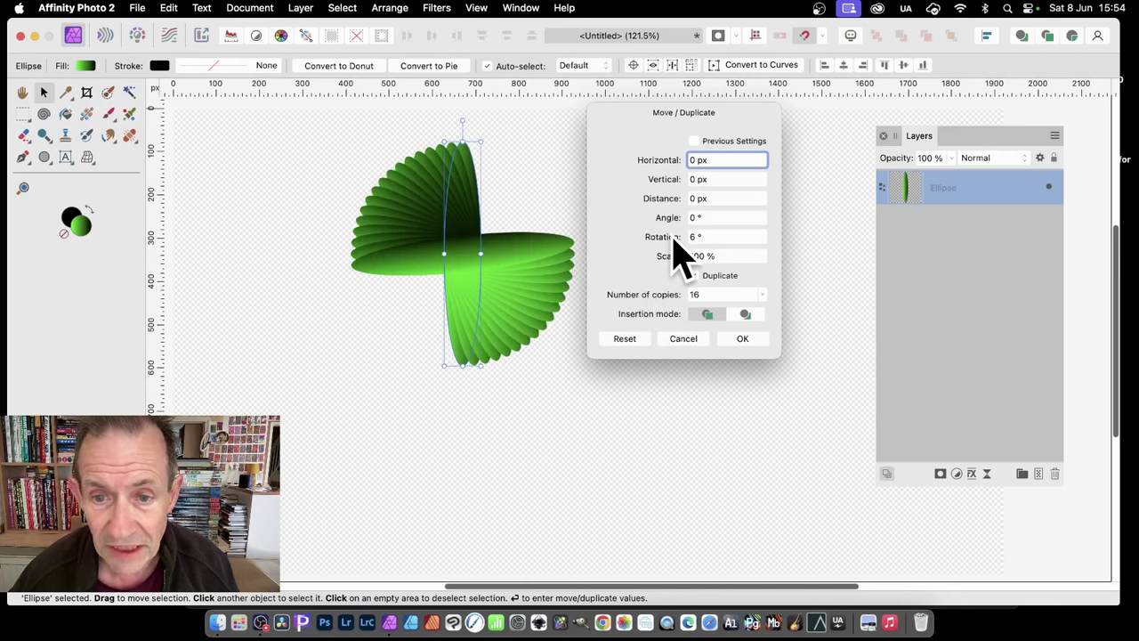
{"action": "scroll", "coordinate": [676, 254], "scroll_direction": "up", "scroll_amount": 1}
{"action": "scroll", "coordinate": [676, 254], "scroll_direction": "up", "scroll_amount": 3}
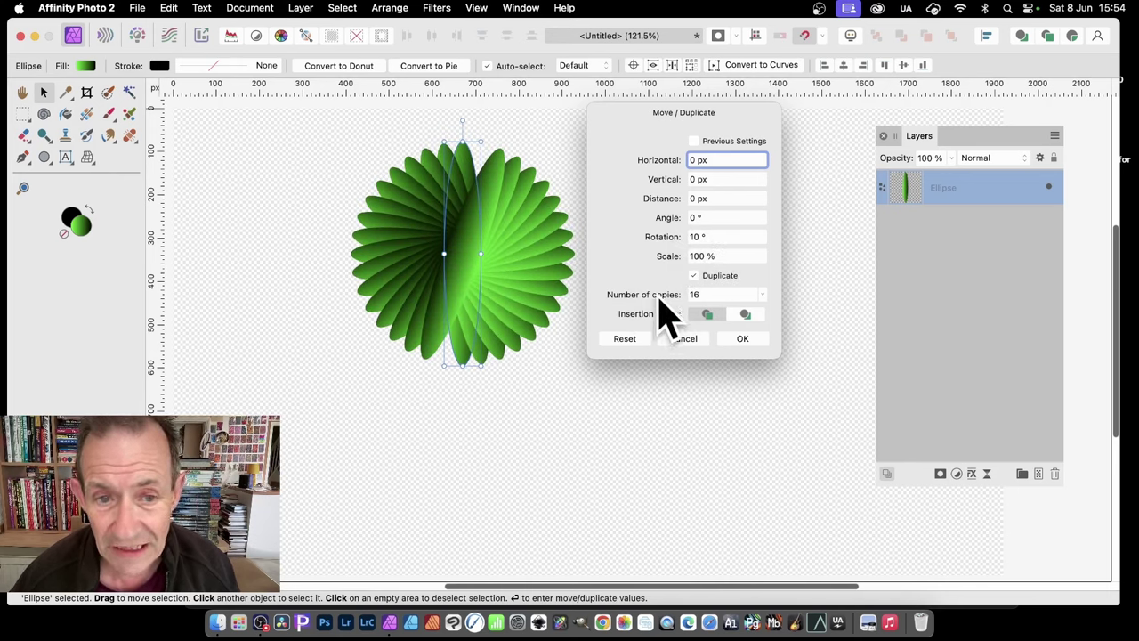
{"action": "scroll", "coordinate": [660, 299], "scroll_direction": "up", "scroll_amount": 1}
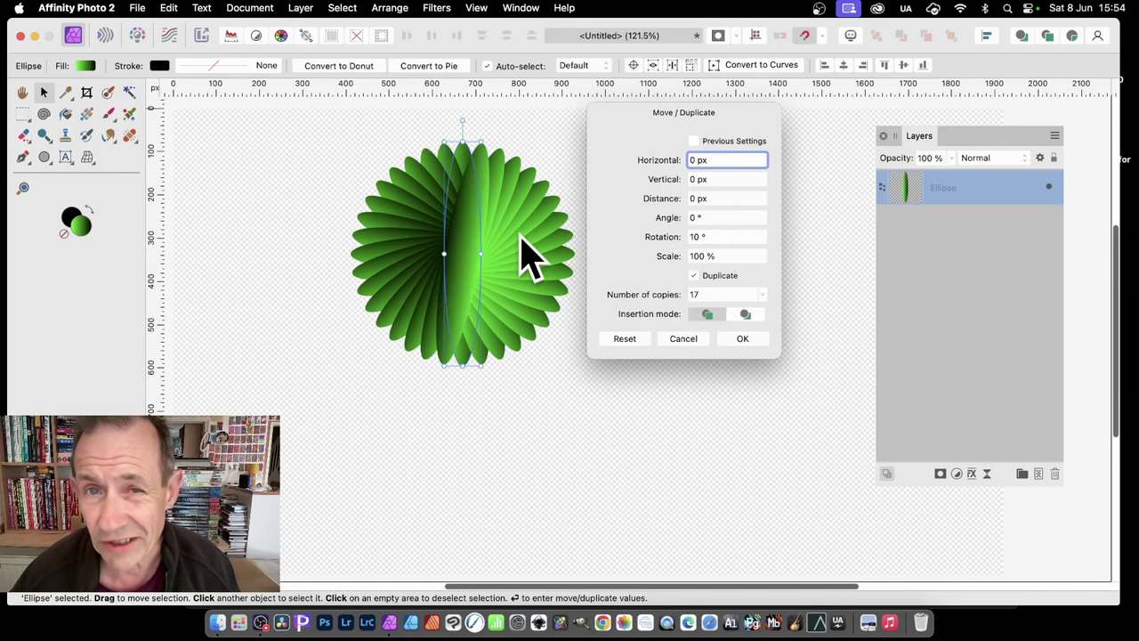
{"action": "left_click", "coordinate": [752, 340]}
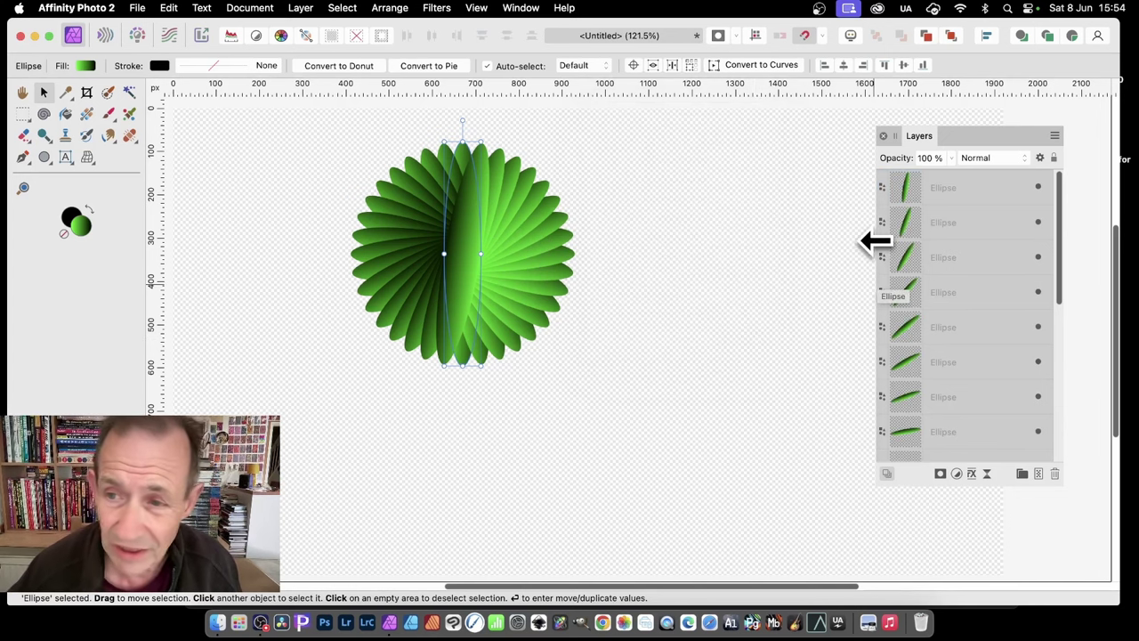
Step: Group all 18 ellipse layers and rasterise the group into one Pixel layer
{"action": "left_click", "coordinate": [968, 192]}
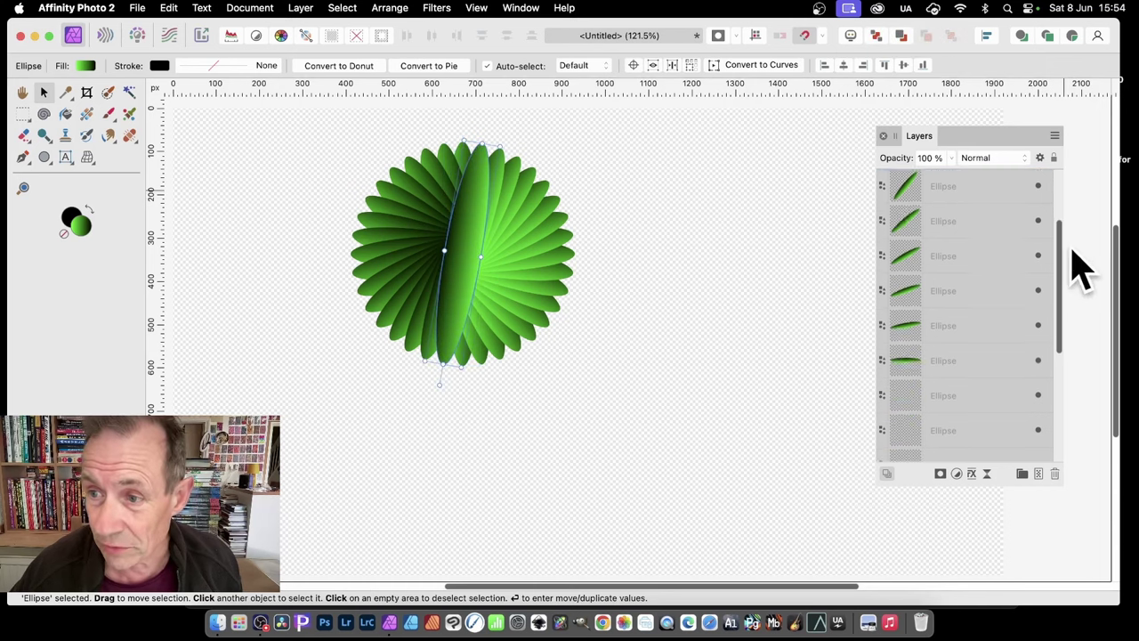
{"action": "scroll", "coordinate": [1088, 356], "scroll_direction": "down", "scroll_amount": 10}
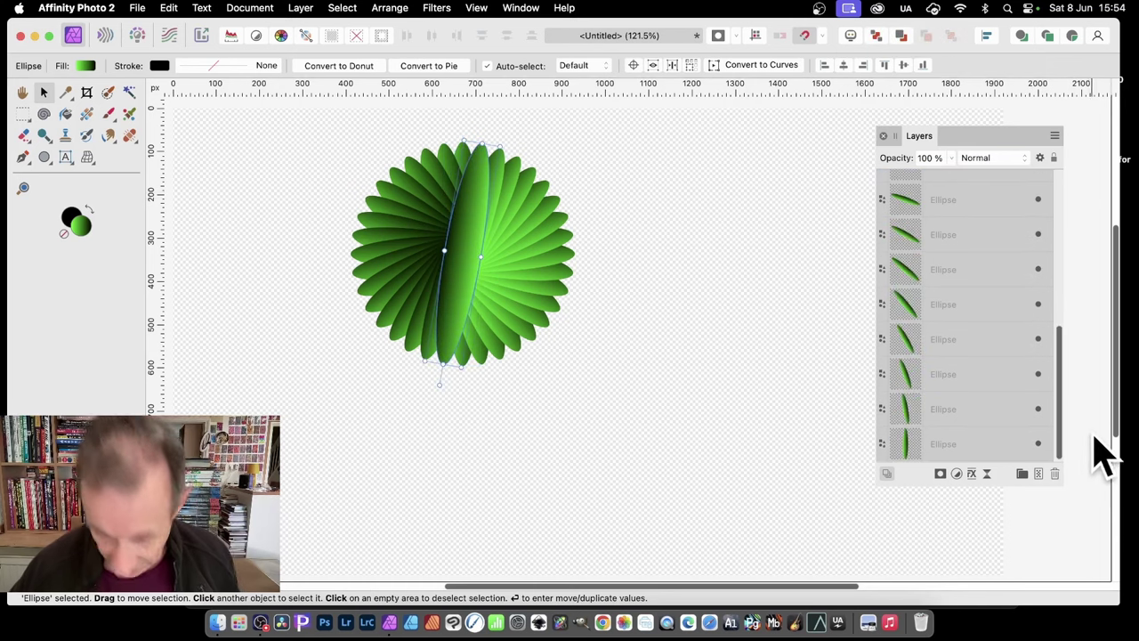
{"action": "left_click", "coordinate": [973, 453], "text": "shift"}
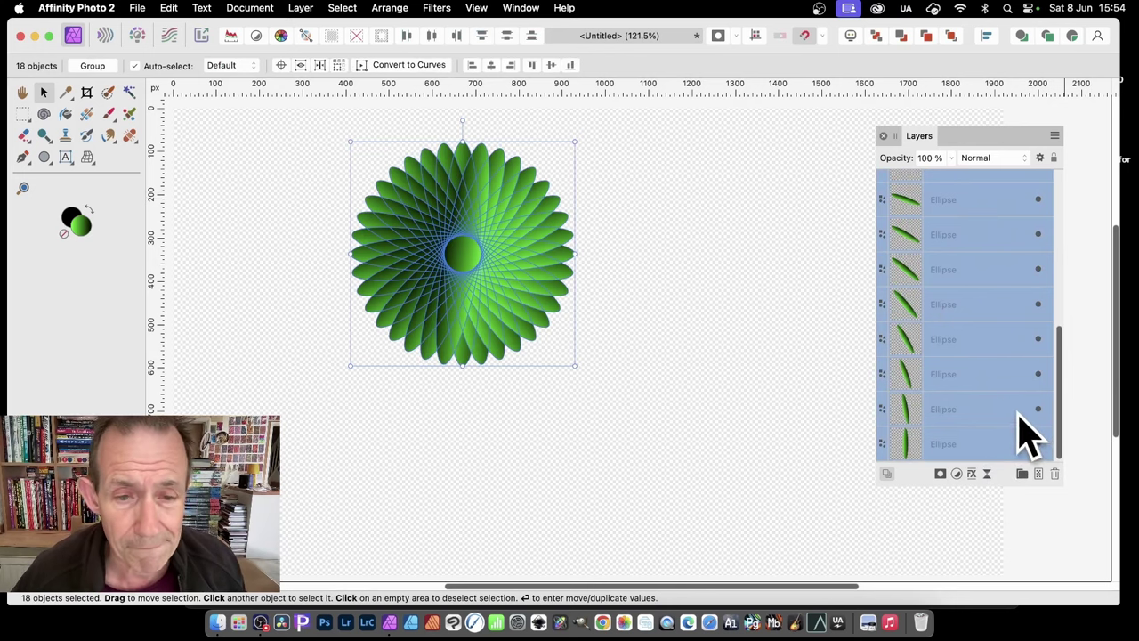
{"action": "right_click", "coordinate": [930, 190]}
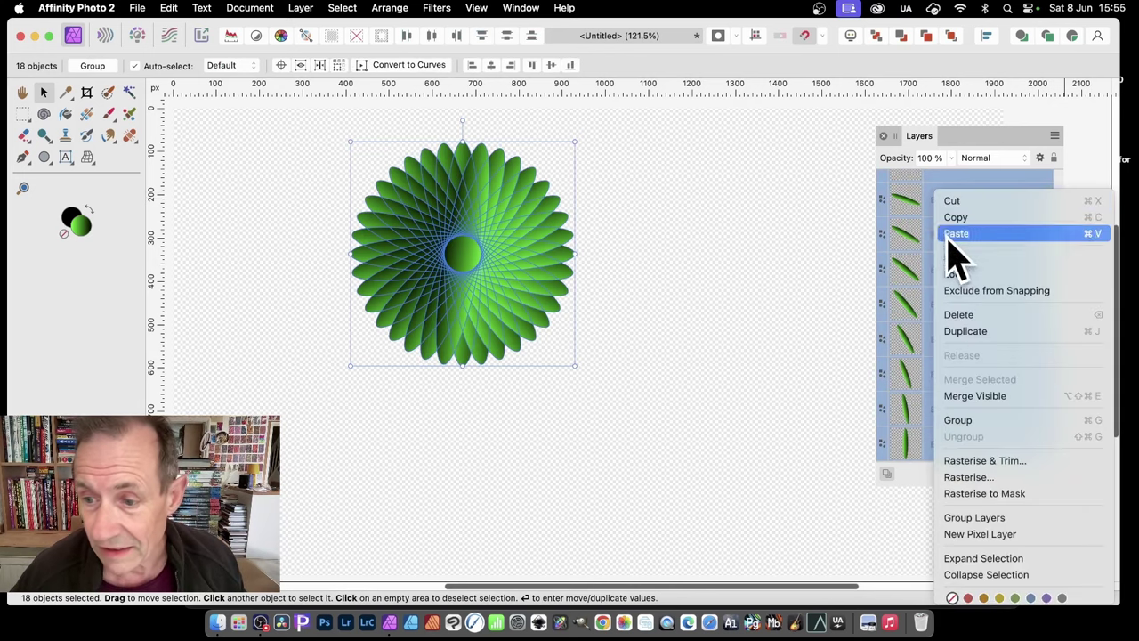
{"action": "left_click", "coordinate": [982, 421]}
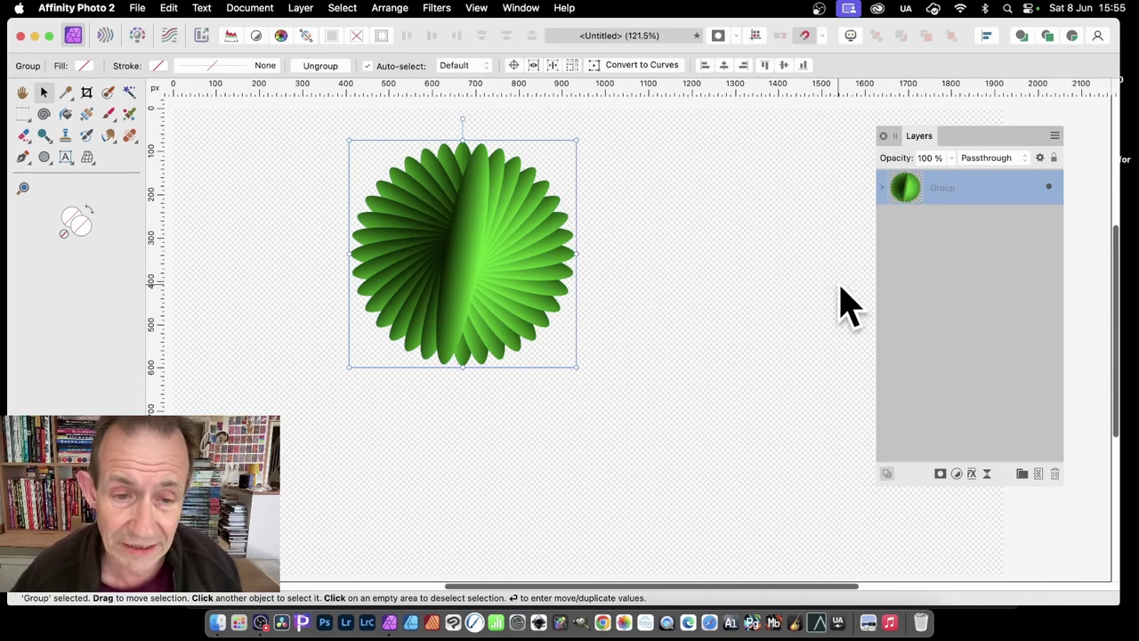
{"action": "right_click", "coordinate": [944, 188]}
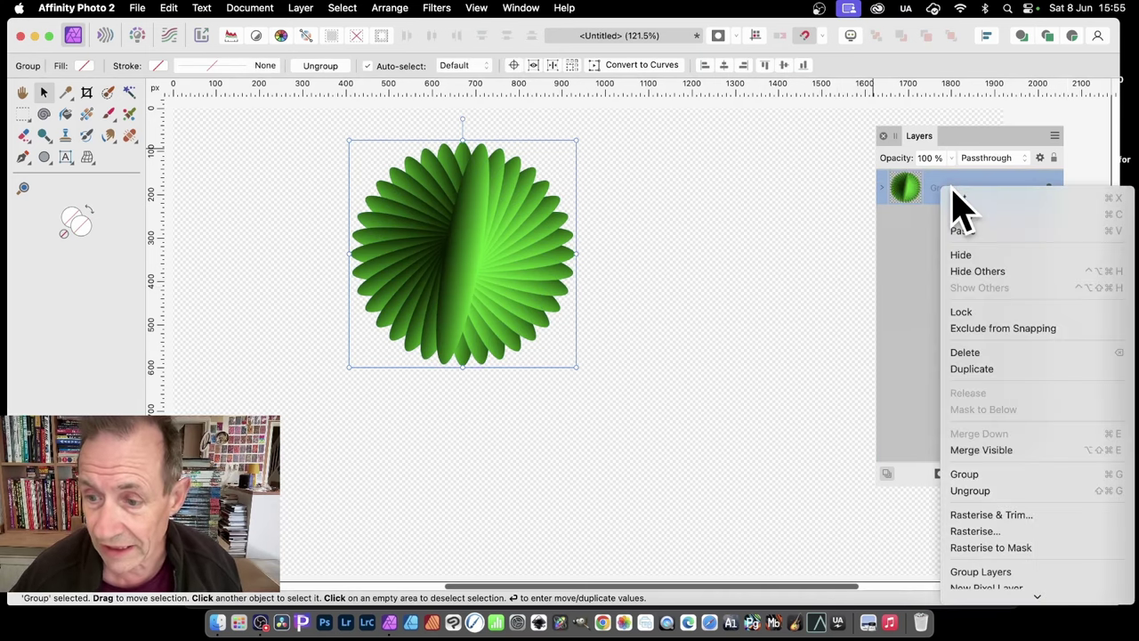
{"action": "left_click", "coordinate": [972, 531]}
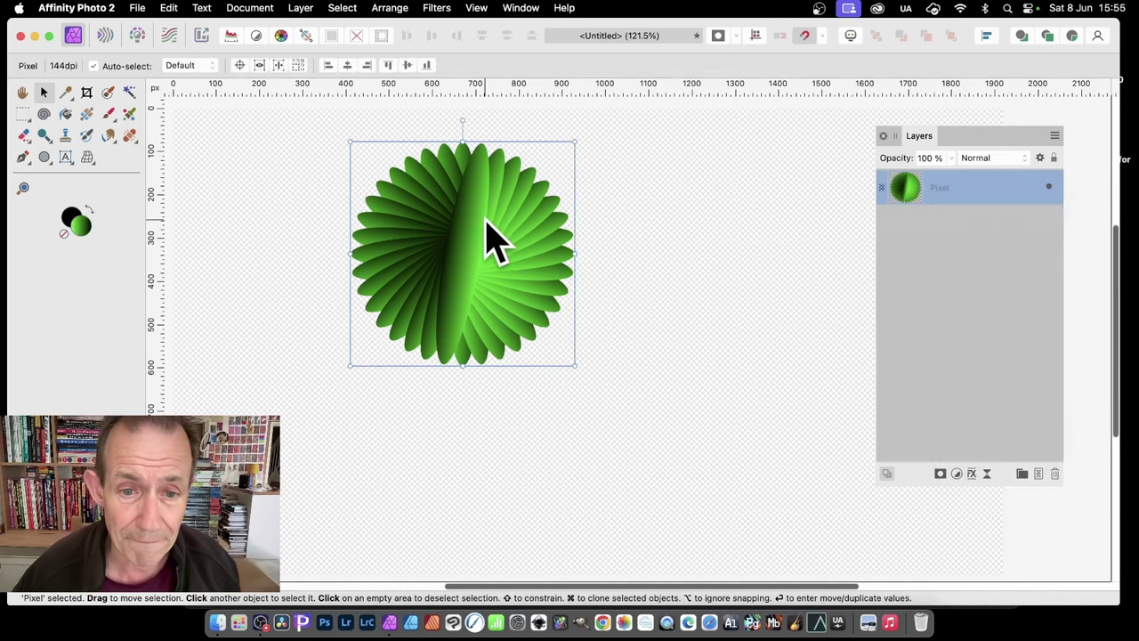
Step: Move the rosette down and right, then start the Deform filter on it
{"action": "left_click_drag", "start_coordinate": [486, 228], "coordinate": [543, 279]}
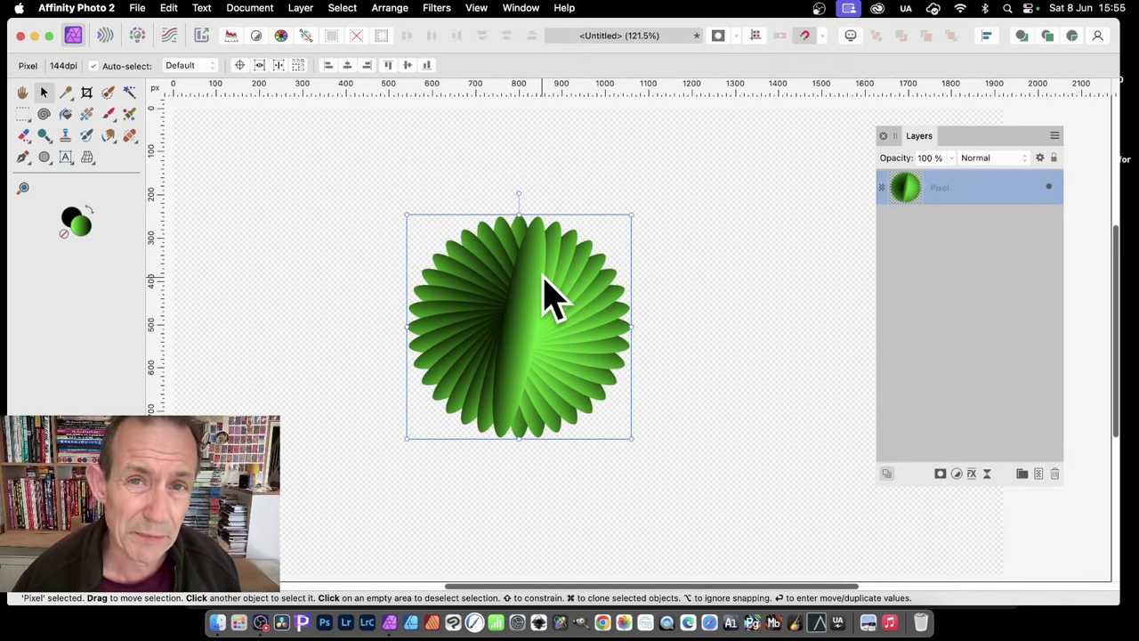
{"action": "left_click", "coordinate": [437, 10]}
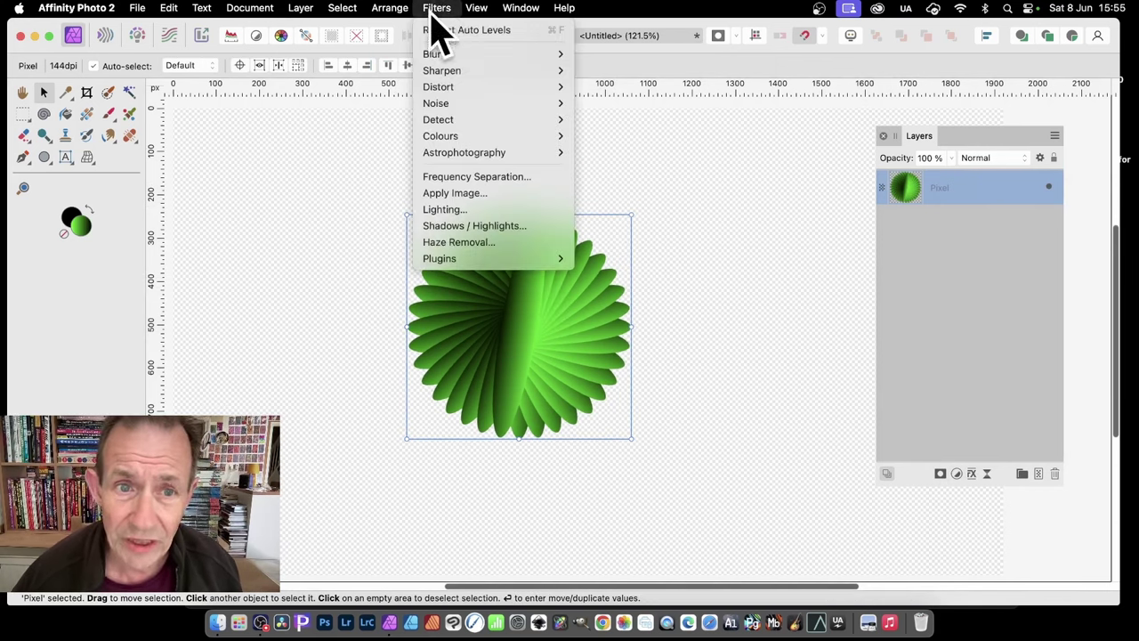
{"action": "mouse_move", "coordinate": [450, 87]}
{"action": "left_click", "coordinate": [647, 87]}
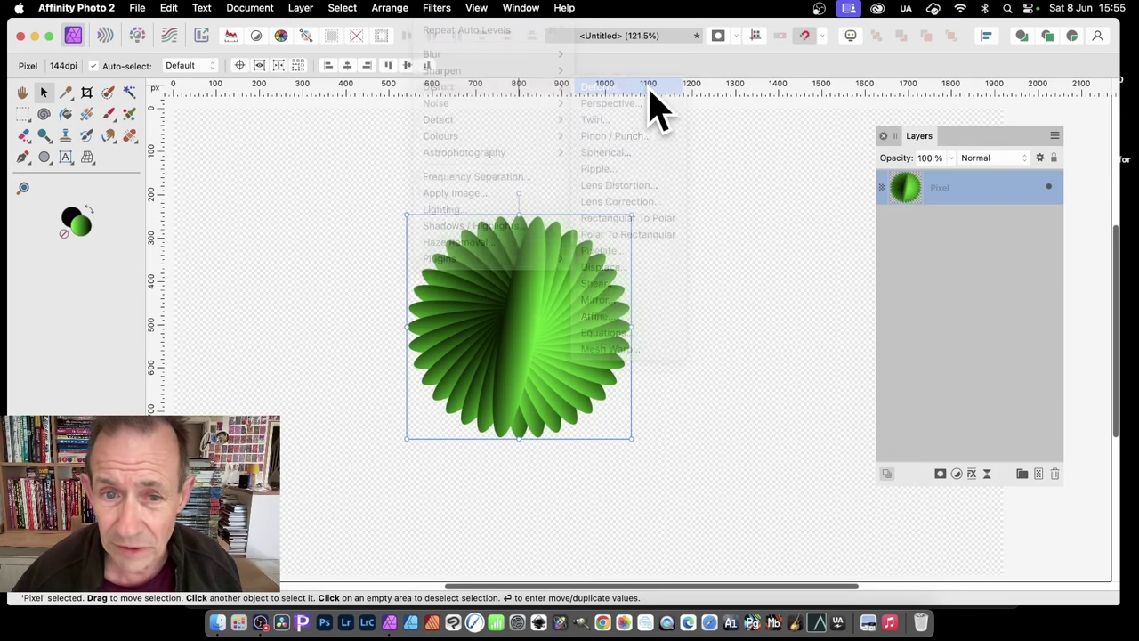
{"action": "left_click_drag", "start_coordinate": [977, 482], "coordinate": [748, 223]}
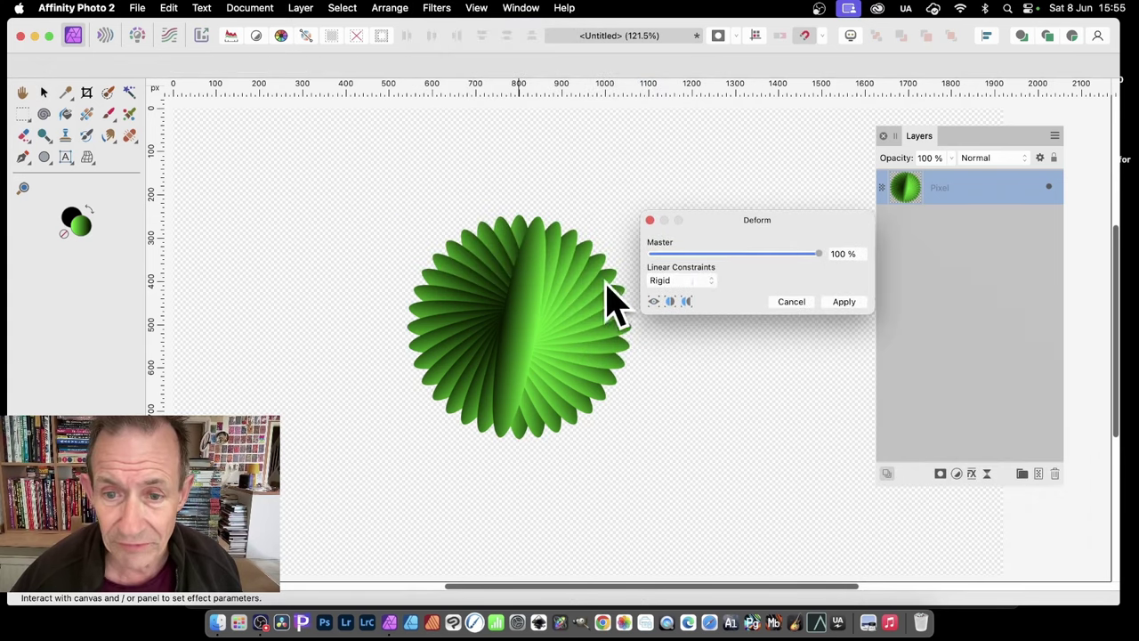
Step: Place deform pins all around the rosette's outer petal edges
{"action": "left_click", "coordinate": [472, 248]}
{"action": "left_click", "coordinate": [448, 274]}
{"action": "left_click", "coordinate": [438, 309]}
{"action": "left_click", "coordinate": [437, 353]}
{"action": "left_click", "coordinate": [460, 387]}
{"action": "left_click", "coordinate": [491, 414]}
{"action": "left_click", "coordinate": [524, 412]}
{"action": "left_click", "coordinate": [557, 408]}
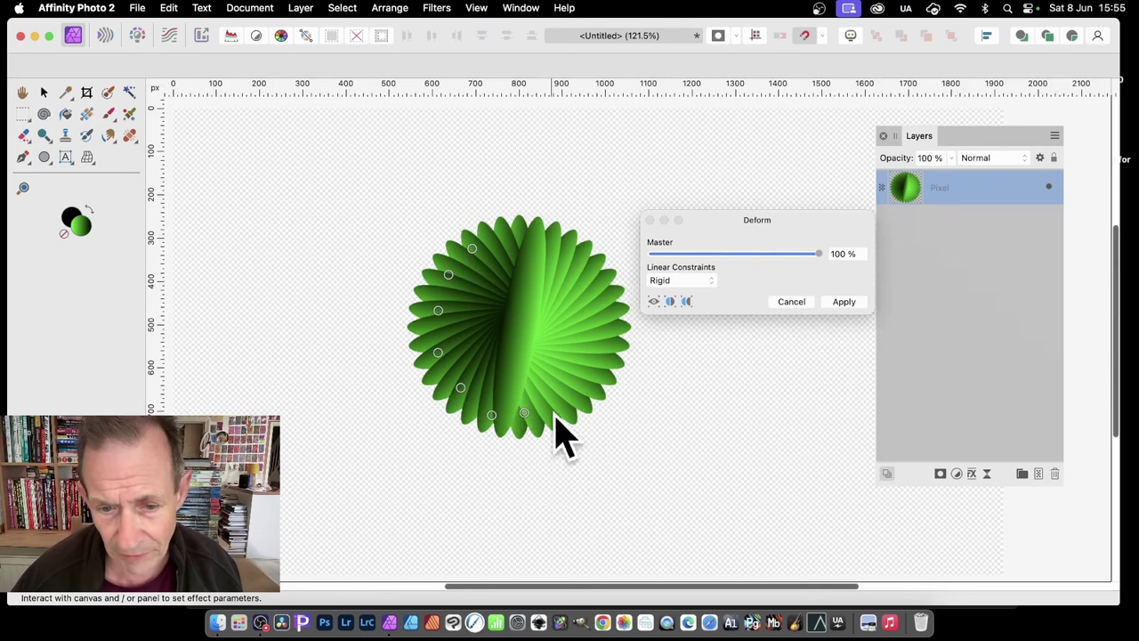
{"action": "left_click", "coordinate": [578, 379]}
{"action": "left_click", "coordinate": [598, 349]}
{"action": "left_click", "coordinate": [601, 321]}
{"action": "left_click", "coordinate": [599, 279]}
{"action": "left_click", "coordinate": [559, 254]}
{"action": "left_click", "coordinate": [529, 241]}
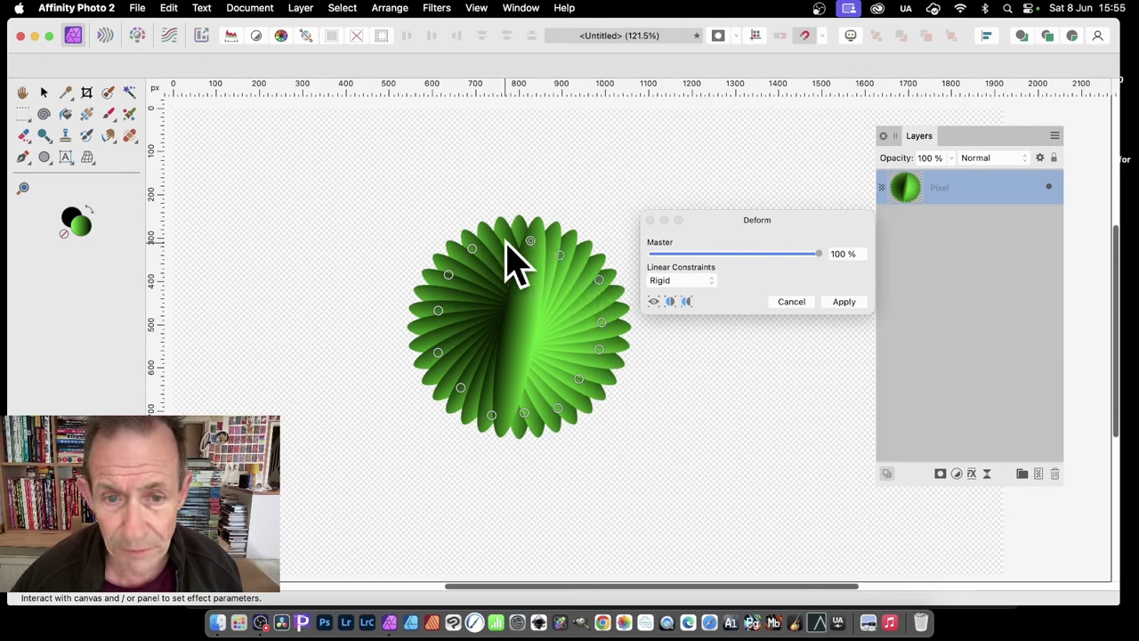
{"action": "left_click", "coordinate": [504, 242]}
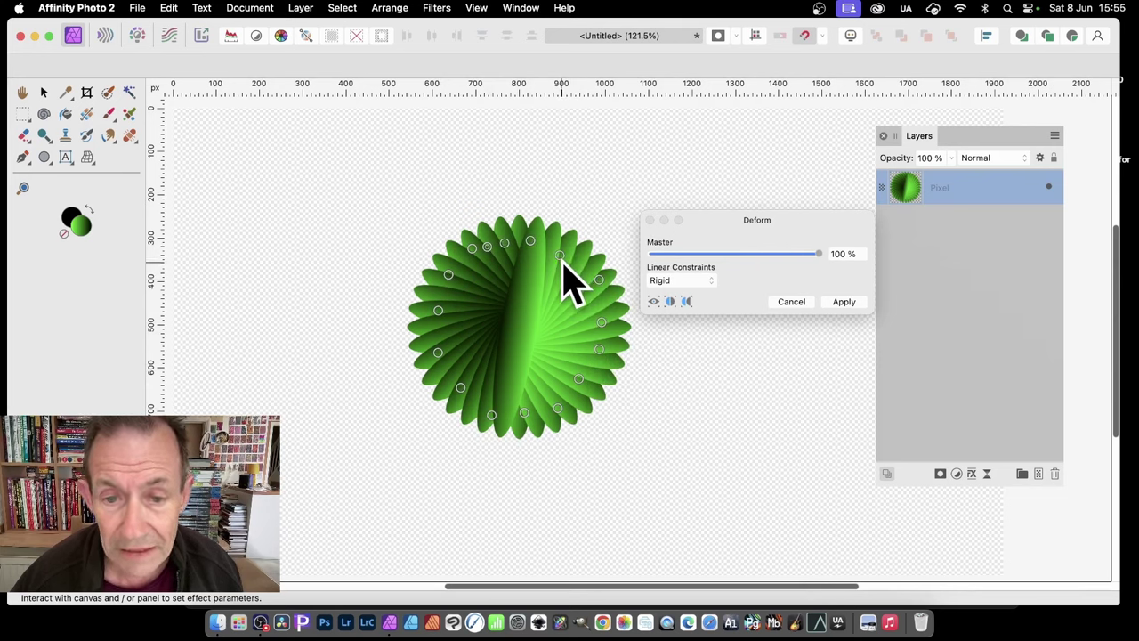
Step: Drag the pins outward on every side to warp the petals into wavy lobes
{"action": "left_click_drag", "start_coordinate": [559, 255], "coordinate": [628, 185]}
{"action": "left_click_drag", "start_coordinate": [504, 242], "coordinate": [448, 164]}
{"action": "left_click_drag", "start_coordinate": [442, 272], "coordinate": [357, 230]}
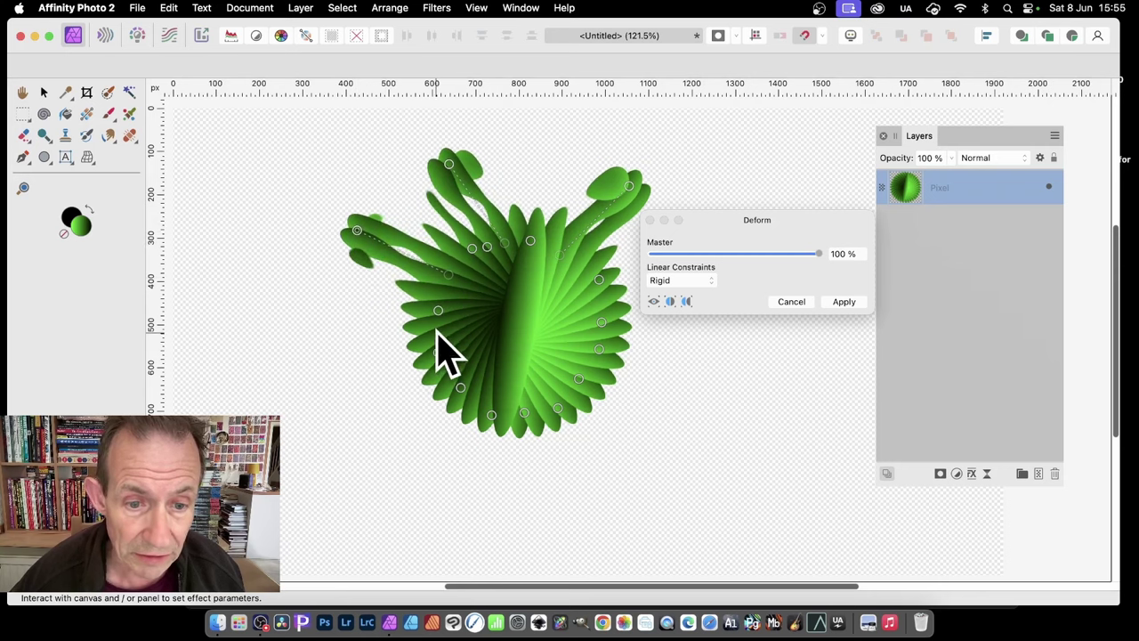
{"action": "left_click_drag", "start_coordinate": [436, 329], "coordinate": [340, 350]}
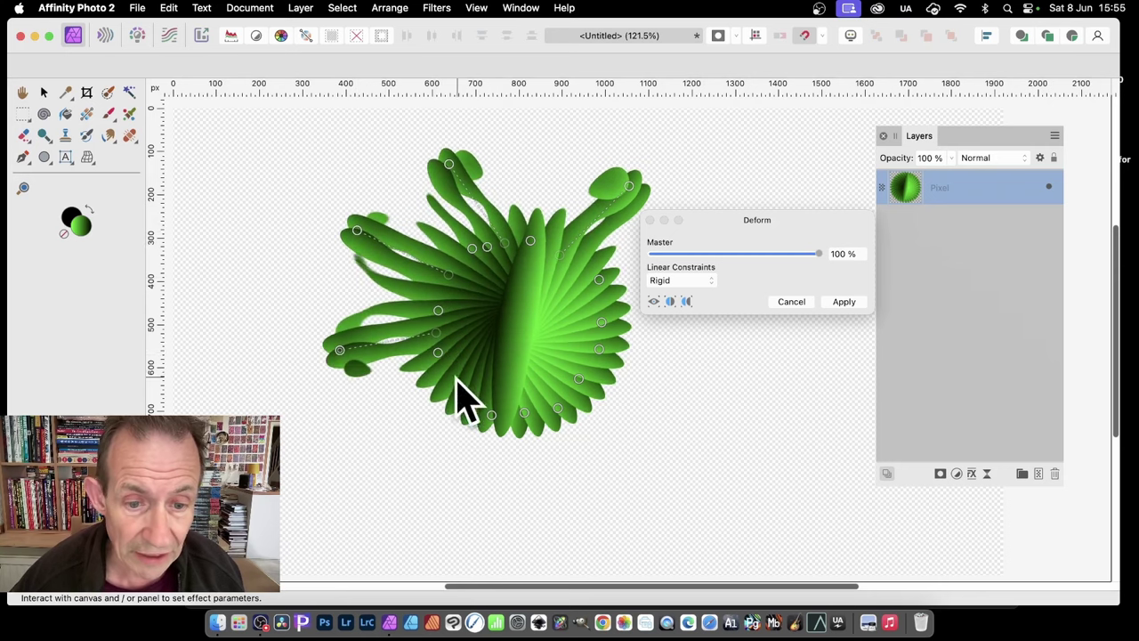
{"action": "left_click_drag", "start_coordinate": [460, 386], "coordinate": [387, 461]}
{"action": "left_click", "coordinate": [494, 368]}
{"action": "left_click_drag", "start_coordinate": [495, 374], "coordinate": [519, 509]}
{"action": "left_click", "coordinate": [546, 374]}
{"action": "left_click_drag", "start_coordinate": [546, 374], "coordinate": [642, 449]}
{"action": "left_click_drag", "start_coordinate": [563, 347], "coordinate": [731, 359]}
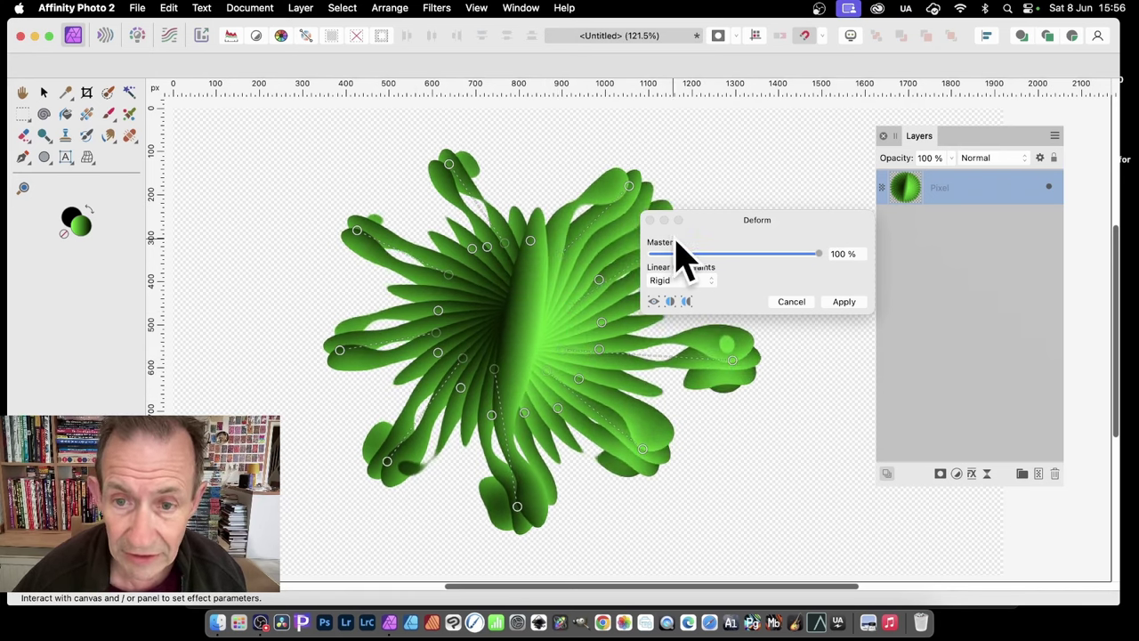
{"action": "left_click_drag", "start_coordinate": [542, 307], "coordinate": [541, 176]}
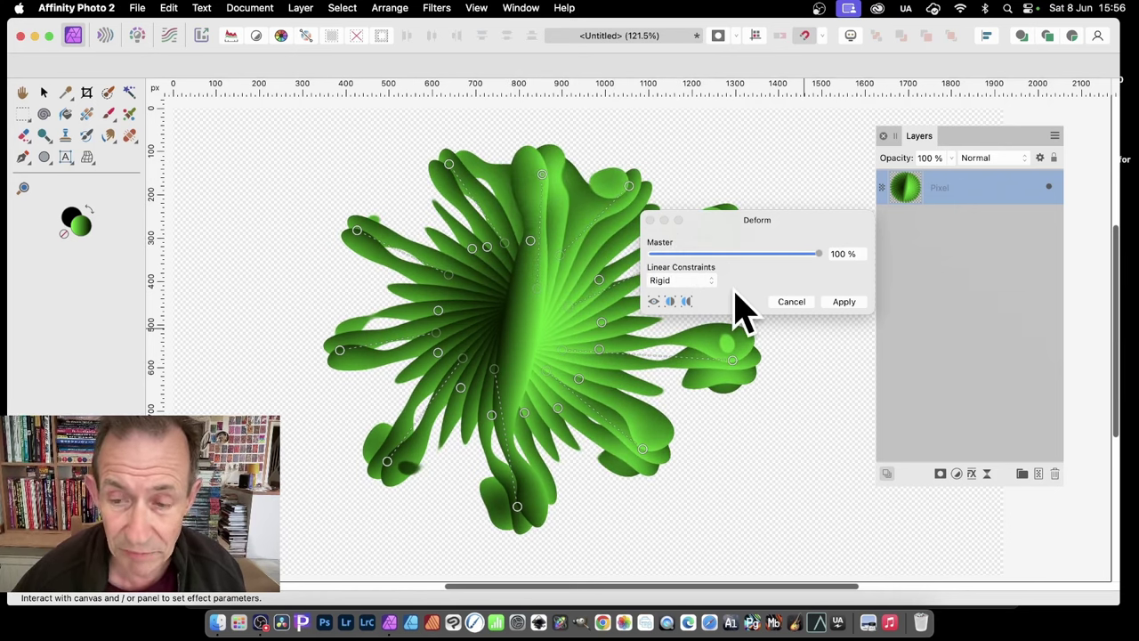
Step: Apply the deformation and scale the layer smaller, shifting it up and left
{"action": "left_click", "coordinate": [845, 303]}
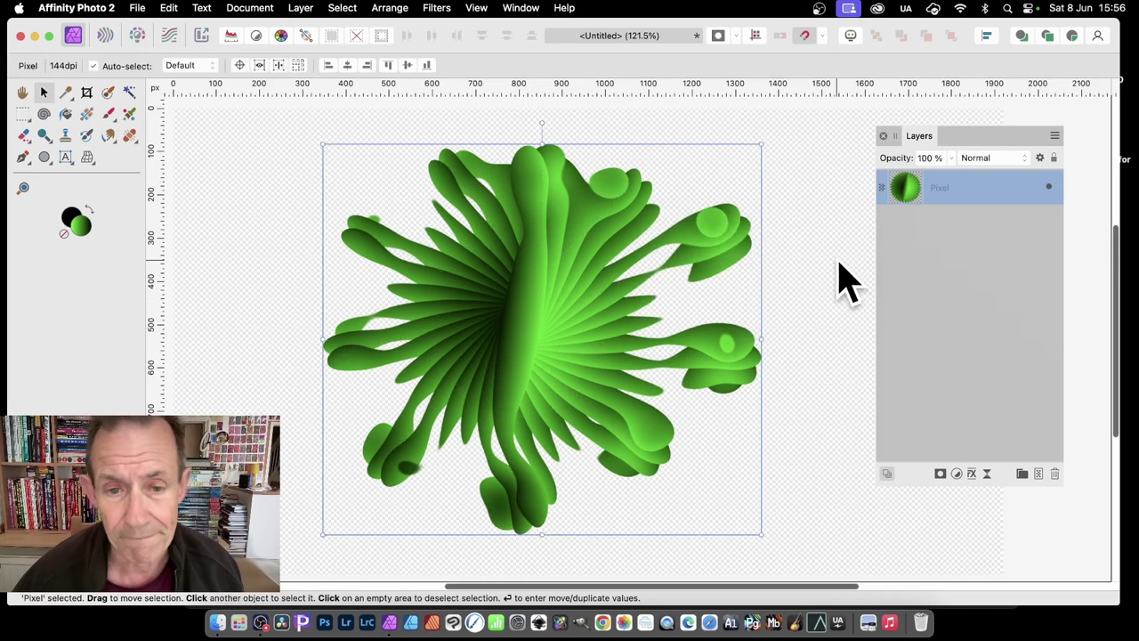
{"action": "left_click_drag", "start_coordinate": [325, 147], "coordinate": [453, 272]}
{"action": "left_click_drag", "start_coordinate": [584, 382], "coordinate": [516, 311]}
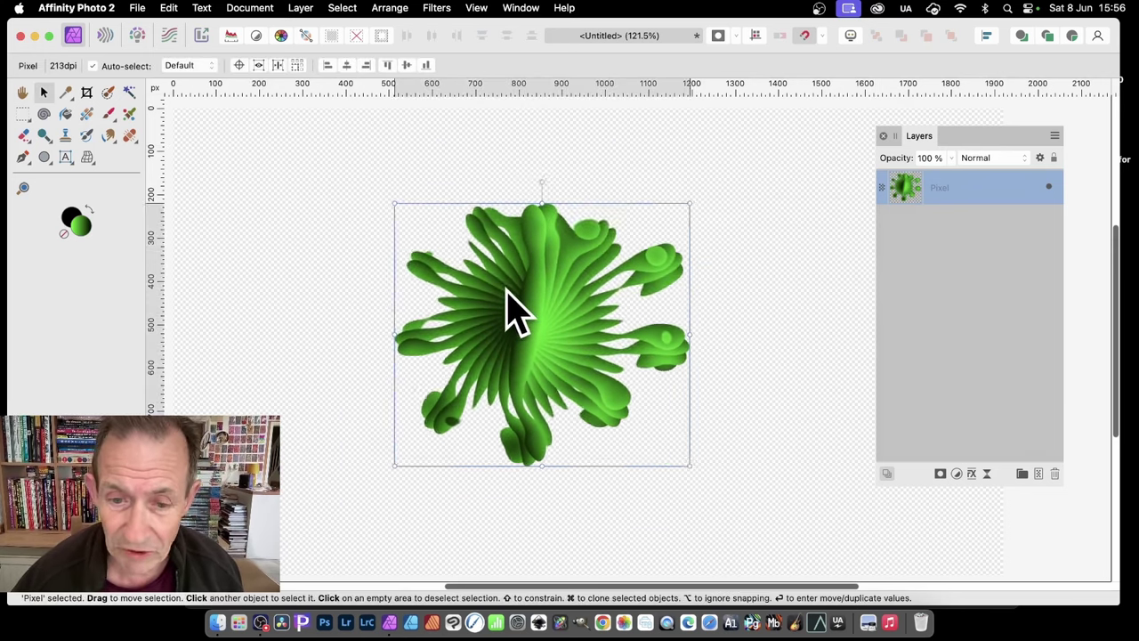
Step: Repeat the Deform, then tilt the layer about 15° and scale it down
{"action": "left_click", "coordinate": [437, 8]}
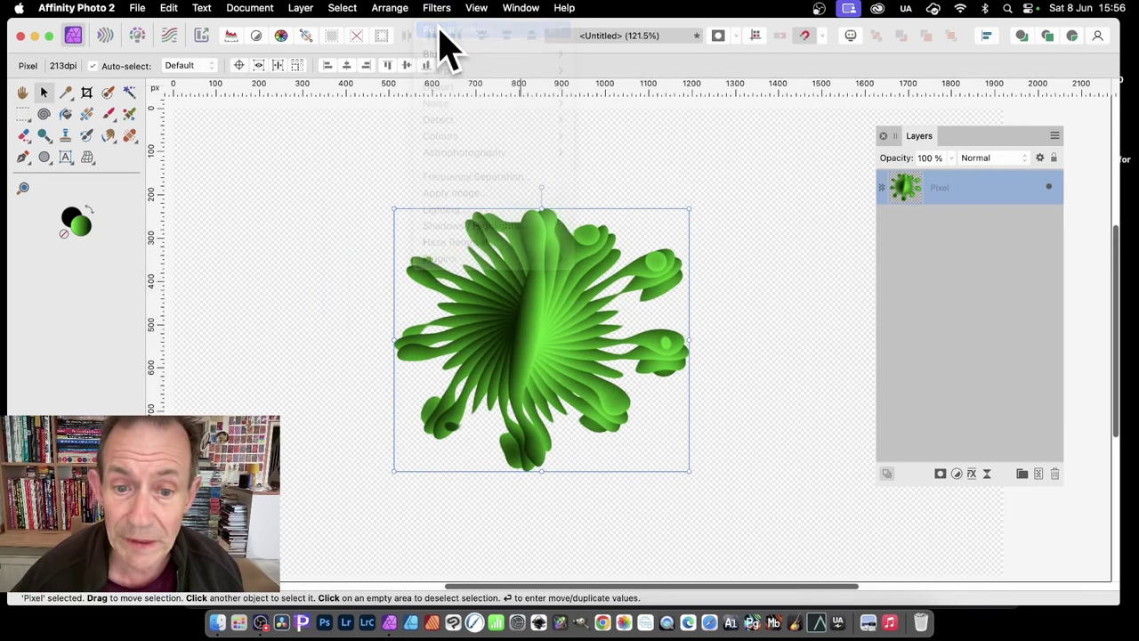
{"action": "key", "text": "super+z"}
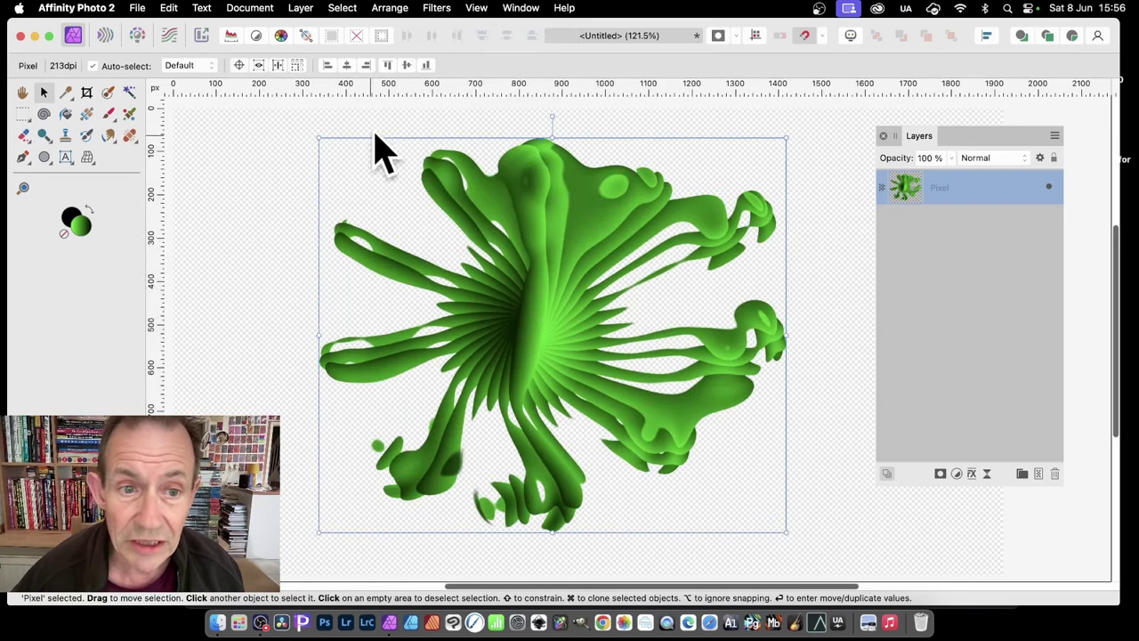
{"action": "left_click_drag", "start_coordinate": [552, 117], "coordinate": [522, 112]}
{"action": "left_click_drag", "start_coordinate": [755, 108], "coordinate": [657, 223]}
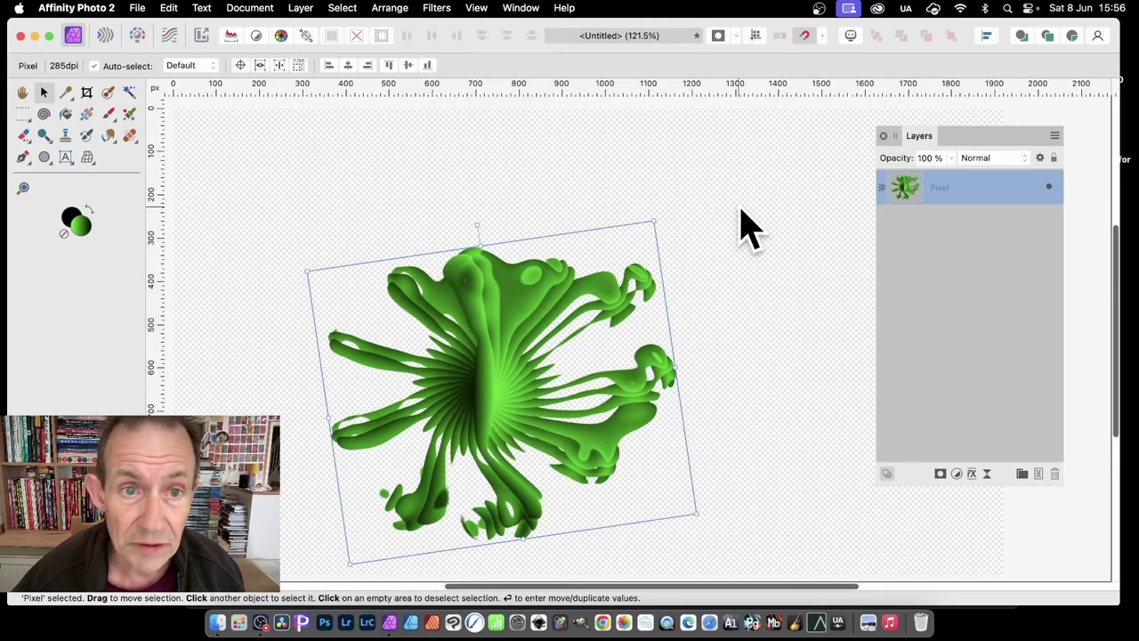
{"action": "left_click_drag", "start_coordinate": [525, 365], "coordinate": [503, 307]}
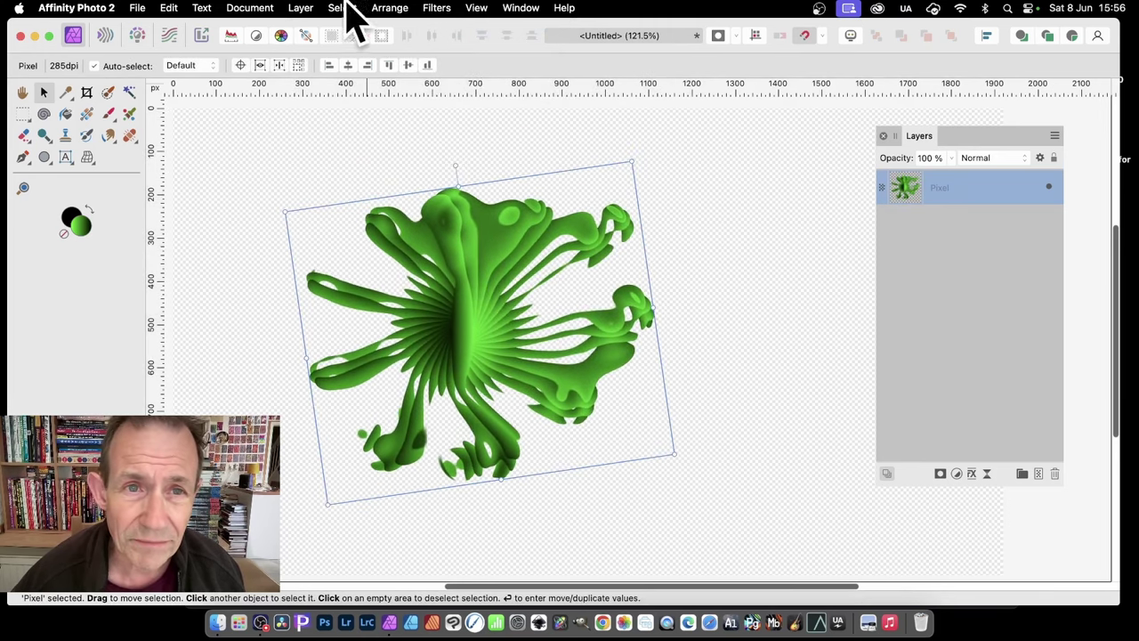
{"action": "left_click", "coordinate": [443, 12]}
{"action": "key", "text": "Escape"}
{"action": "key", "text": "ctrl+z"}
{"action": "key", "text": "ctrl+z"}
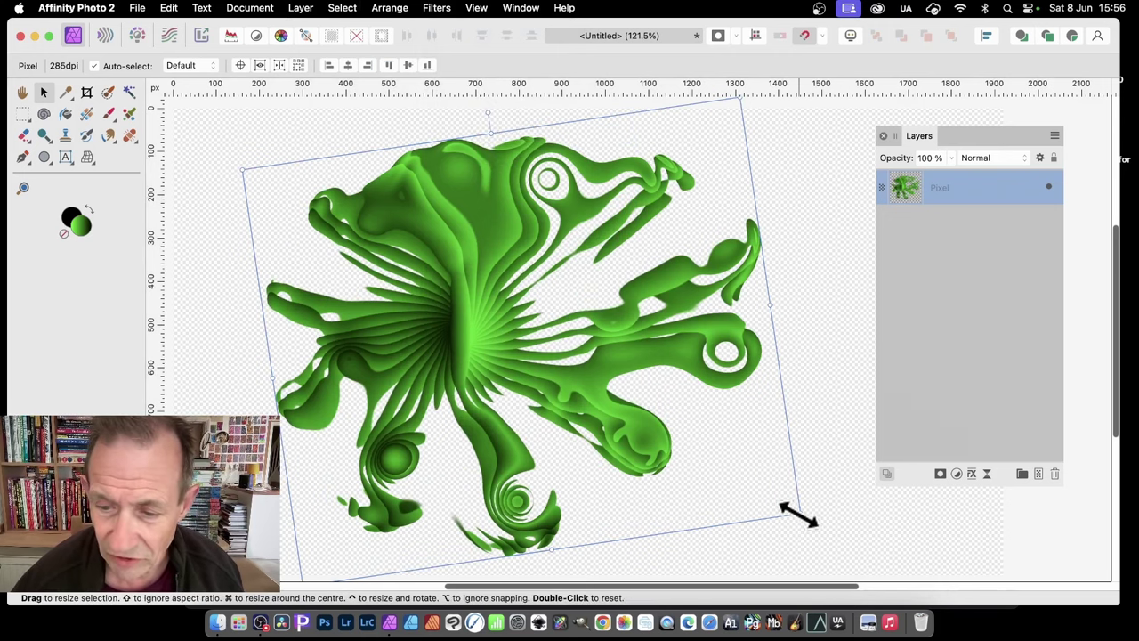
{"action": "left_click_drag", "start_coordinate": [798, 515], "coordinate": [728, 488]}
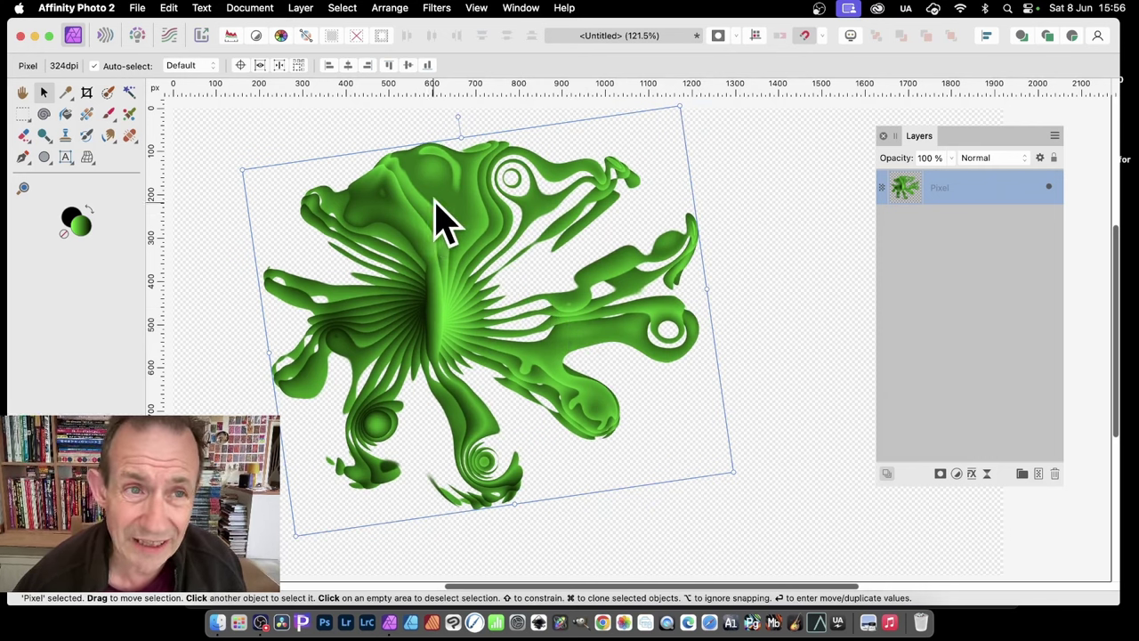
Step: Create a Pattern layer from the warped shape and resize and reposition its tile
{"action": "left_click", "coordinate": [299, 7]}
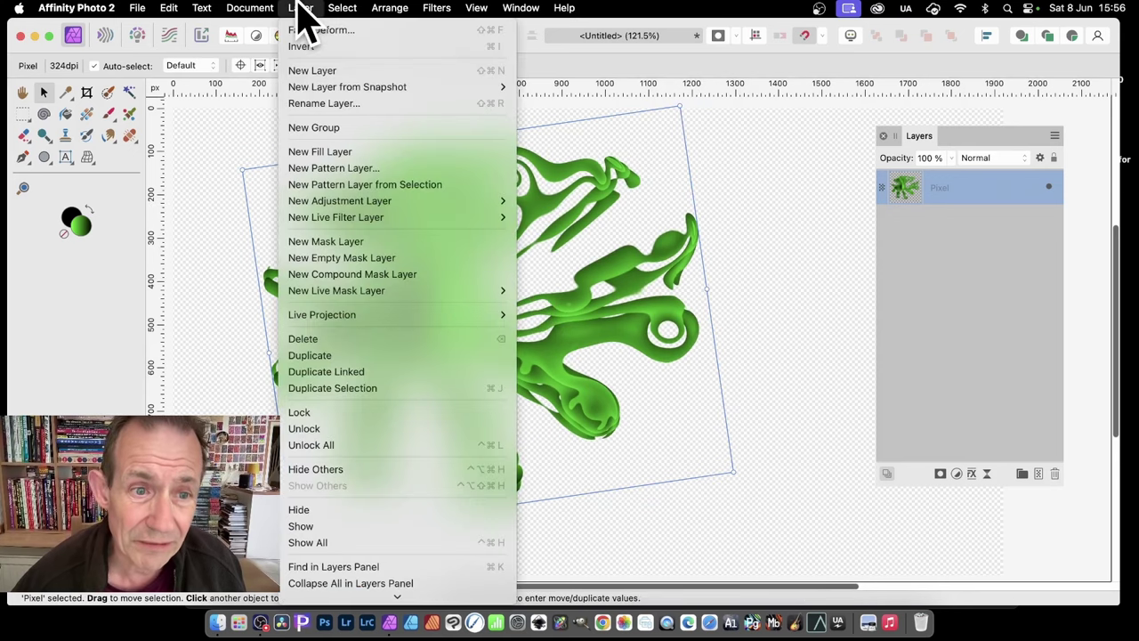
{"action": "left_click", "coordinate": [326, 182]}
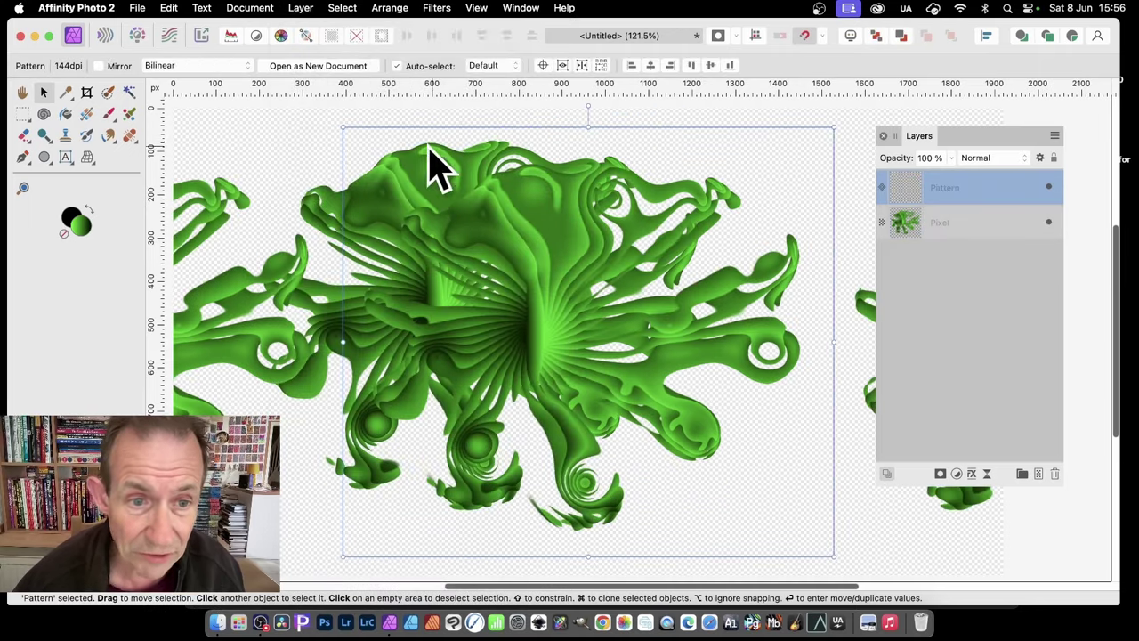
{"action": "left_click_drag", "start_coordinate": [344, 130], "coordinate": [427, 201]}
{"action": "left_click_drag", "start_coordinate": [569, 320], "coordinate": [459, 225]}
{"action": "left_click_drag", "start_coordinate": [709, 485], "coordinate": [744, 513]}
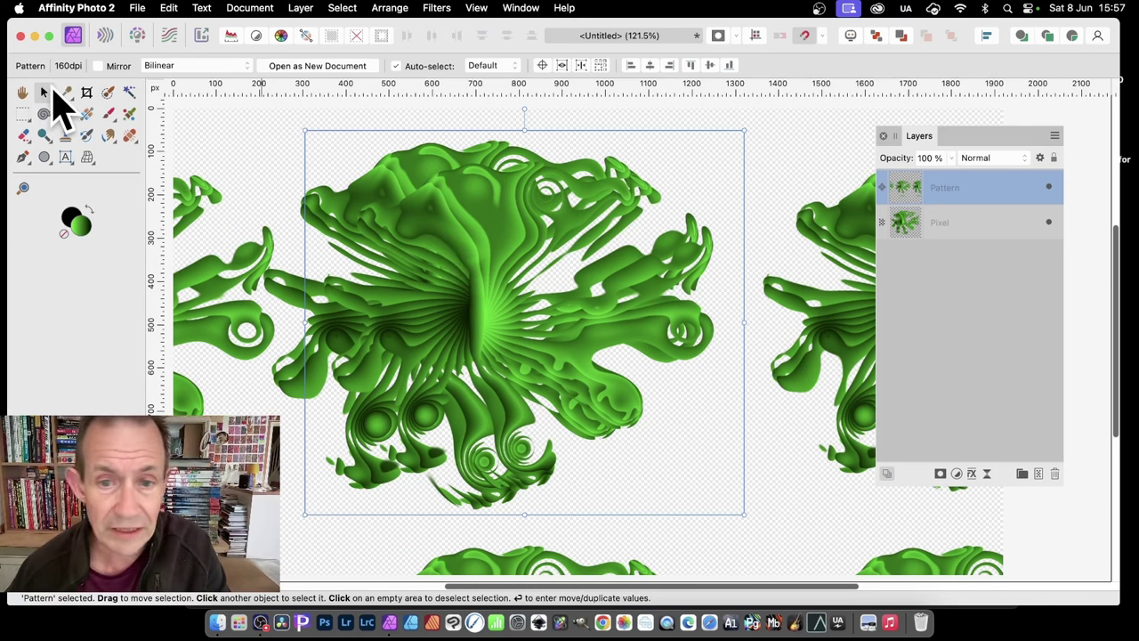
Step: Set Move/Duplicate for the pattern to 10 copies, each rotated 9° and scaled to 95%
{"action": "key", "text": "Return"}
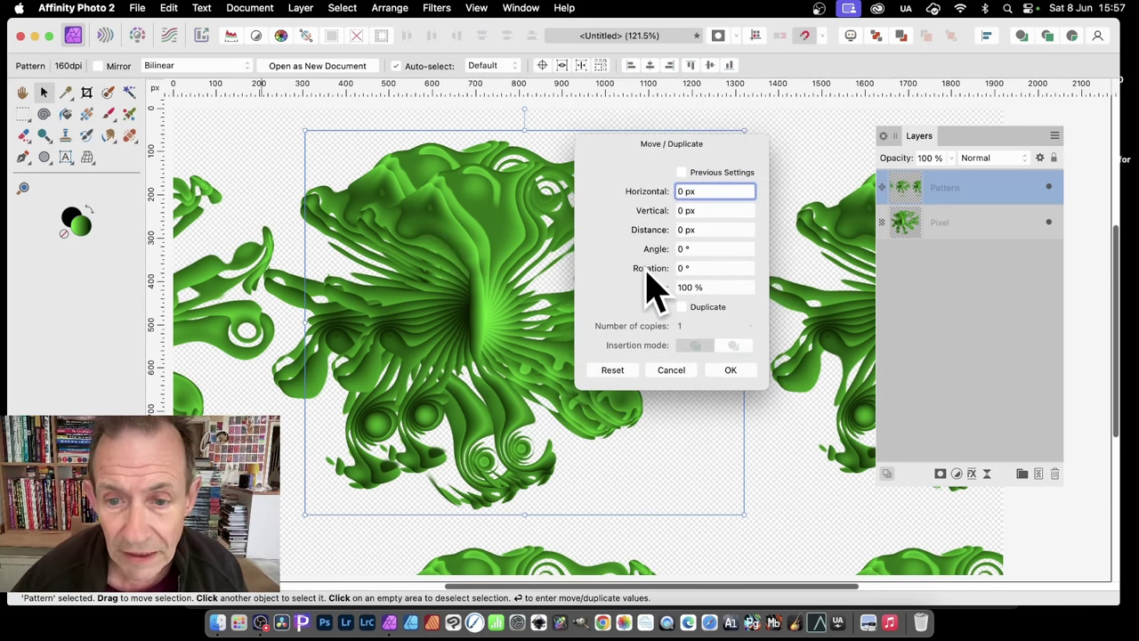
{"action": "left_click_drag", "start_coordinate": [650, 271], "coordinate": [654, 270]}
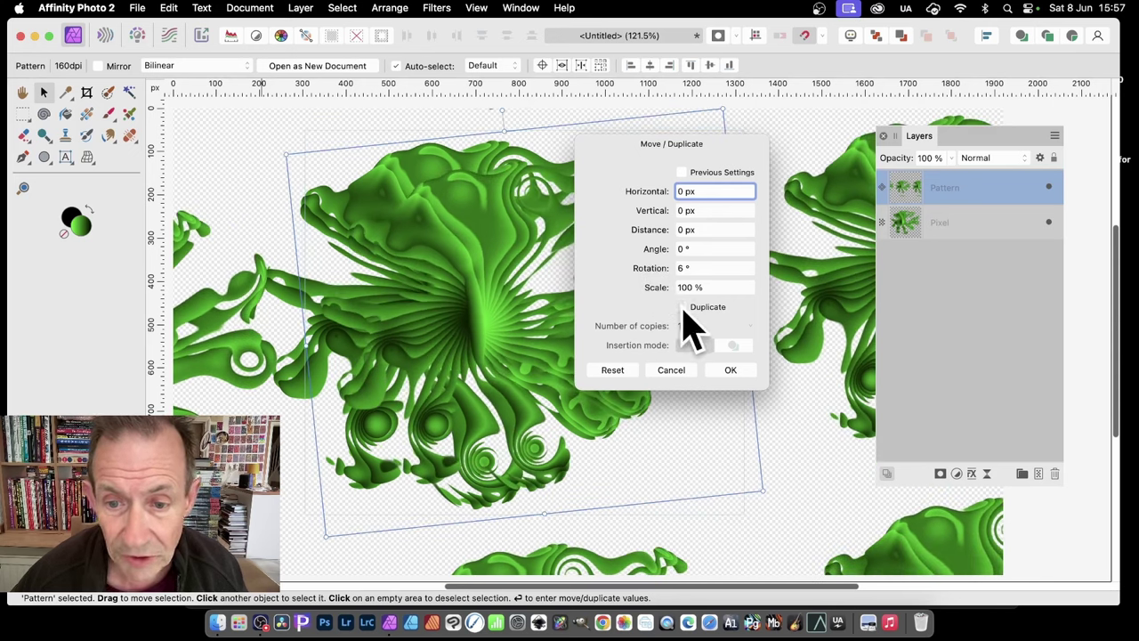
{"action": "left_click", "coordinate": [682, 307]}
{"action": "left_click_drag", "start_coordinate": [634, 326], "coordinate": [640, 342]}
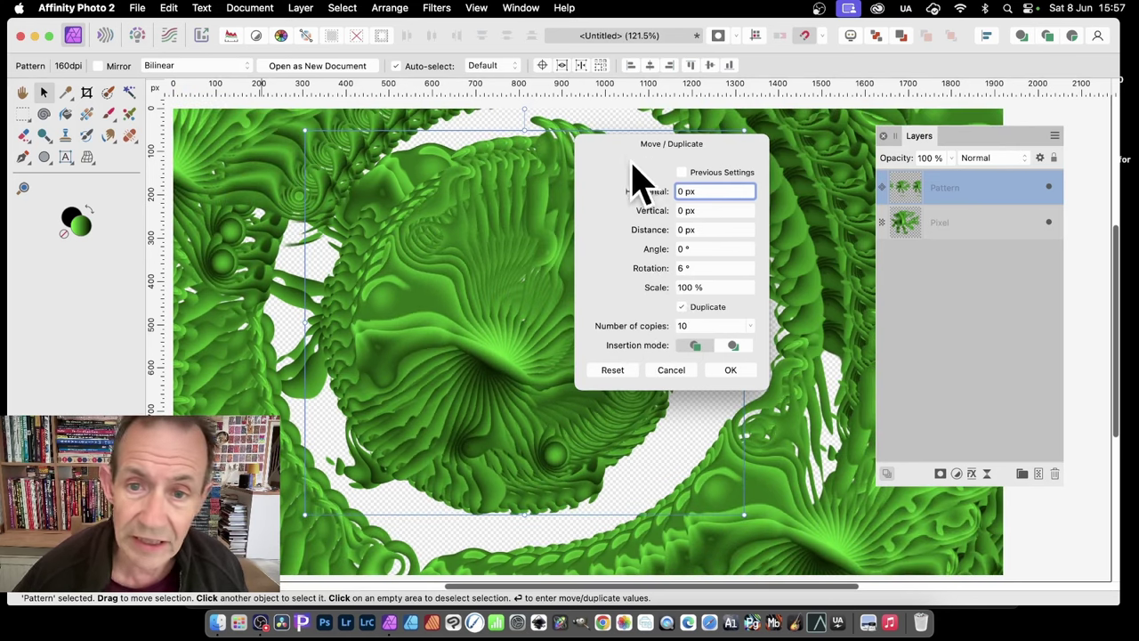
{"action": "left_click_drag", "start_coordinate": [632, 158], "coordinate": [792, 225]}
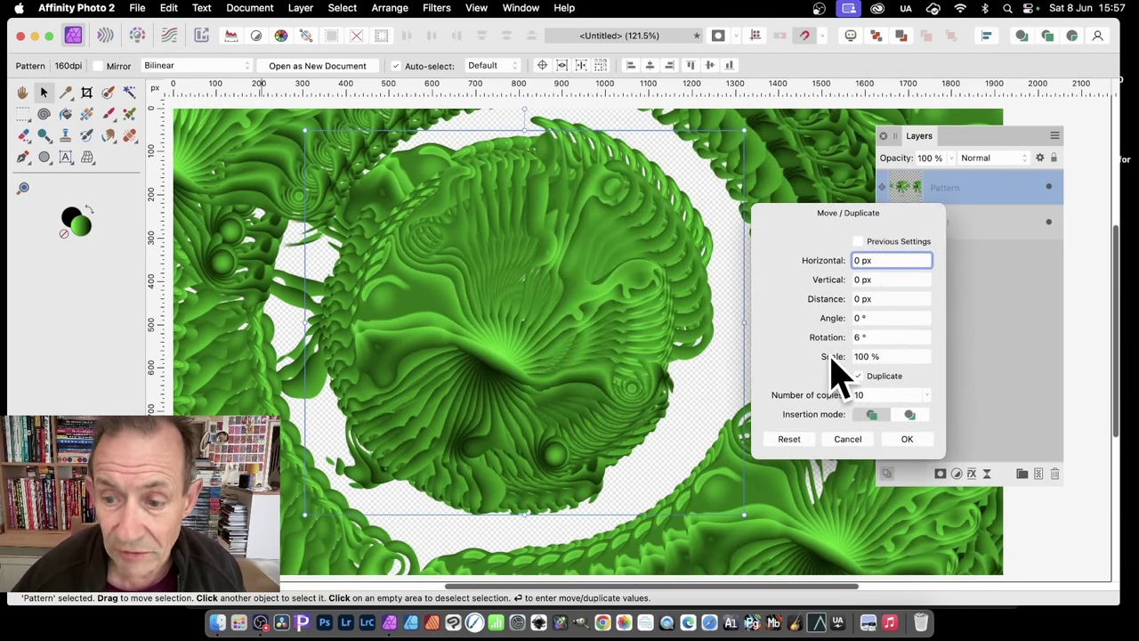
{"action": "mouse_move", "coordinate": [831, 354]}
{"action": "left_mouse_down"}
{"action": "mouse_move", "coordinate": [844, 361]}
{"action": "mouse_move", "coordinate": [827, 362]}
{"action": "left_mouse_up"}
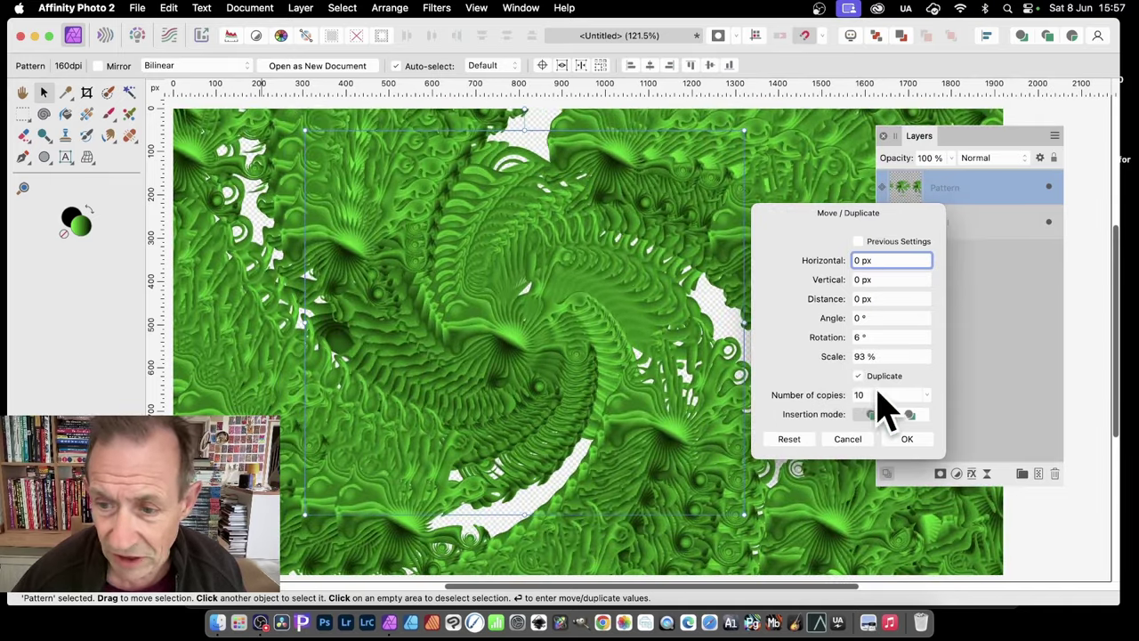
{"action": "left_click_drag", "start_coordinate": [842, 359], "coordinate": [834, 343]}
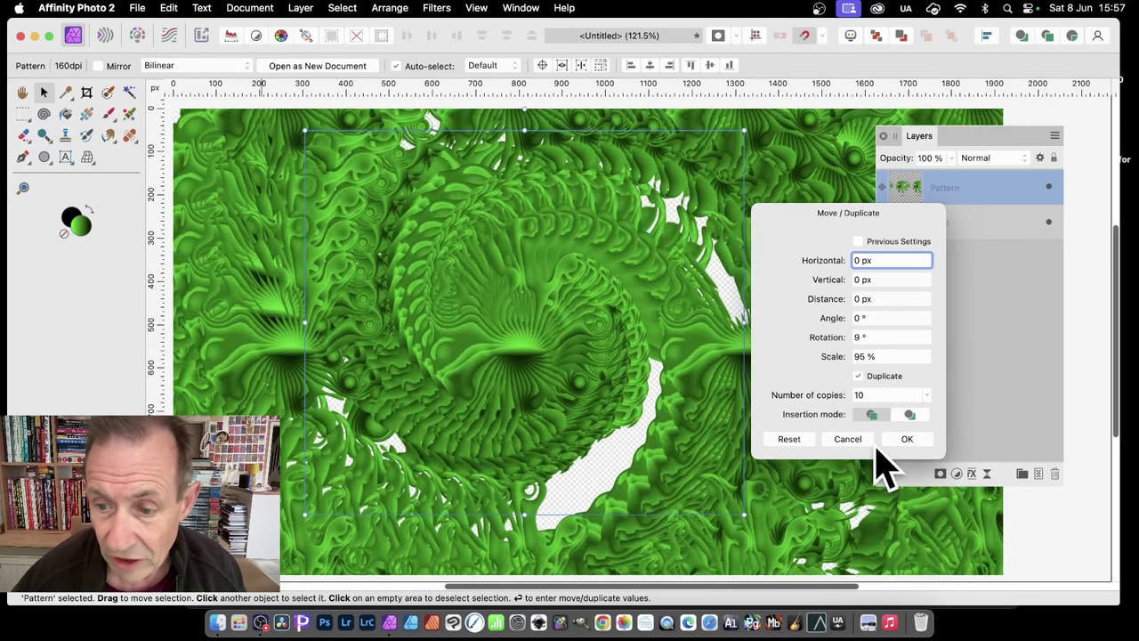
Step: Discard the duplicate preview and enlarge the single flower pattern by its corner handles
{"action": "left_click", "coordinate": [843, 439]}
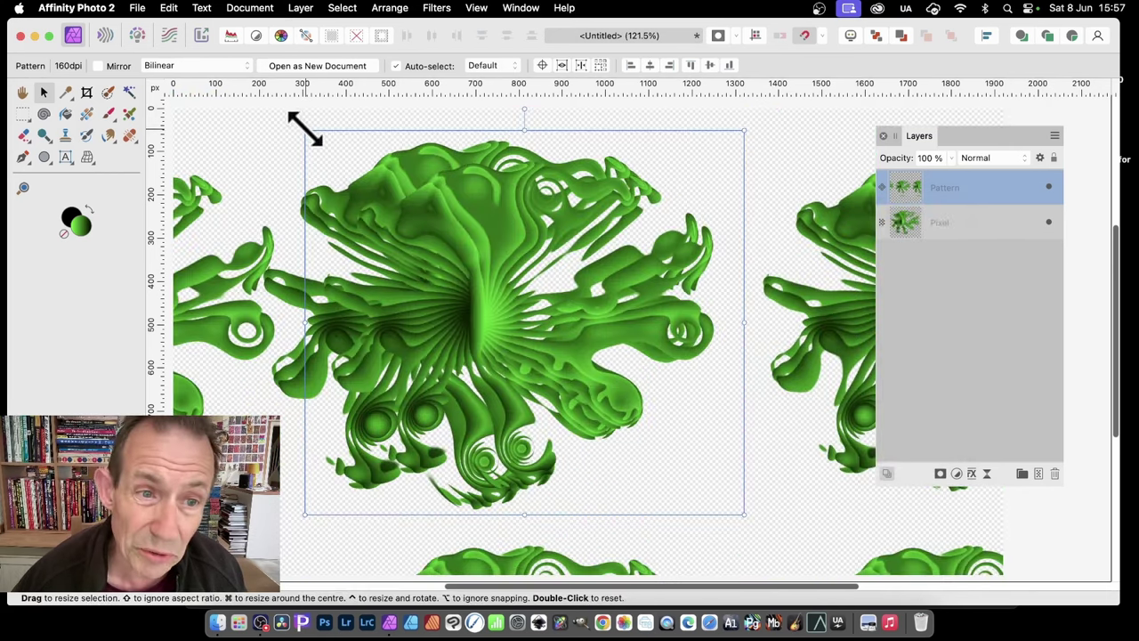
{"action": "left_click_drag", "start_coordinate": [305, 130], "coordinate": [220, 81]}
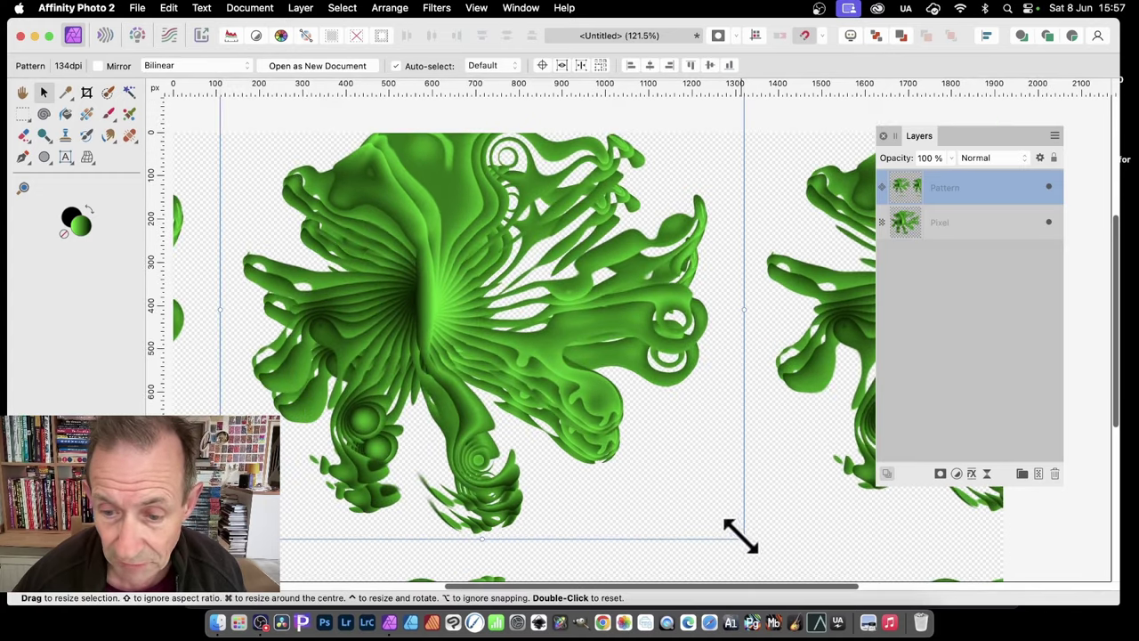
{"action": "left_click_drag", "start_coordinate": [743, 537], "coordinate": [776, 580]}
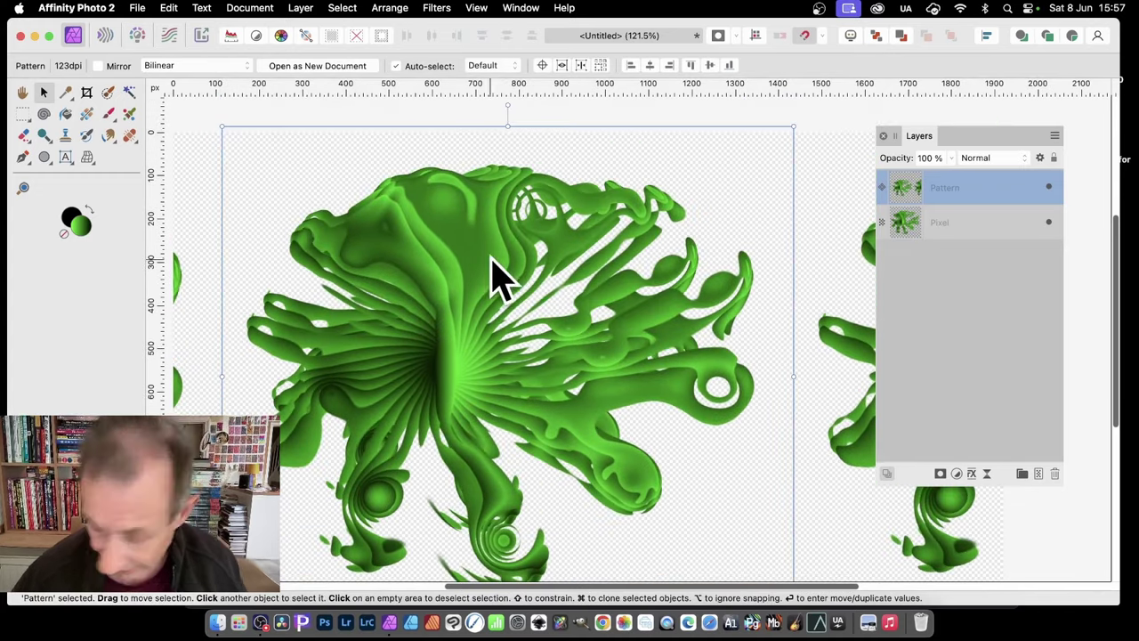
Step: Make 7 duplicates, each rotated 20°, scaled 88% and offset −30 px horizontally and vertically
{"action": "key", "text": "Return"}
{"action": "left_click_drag", "start_coordinate": [845, 217], "coordinate": [703, 183]}
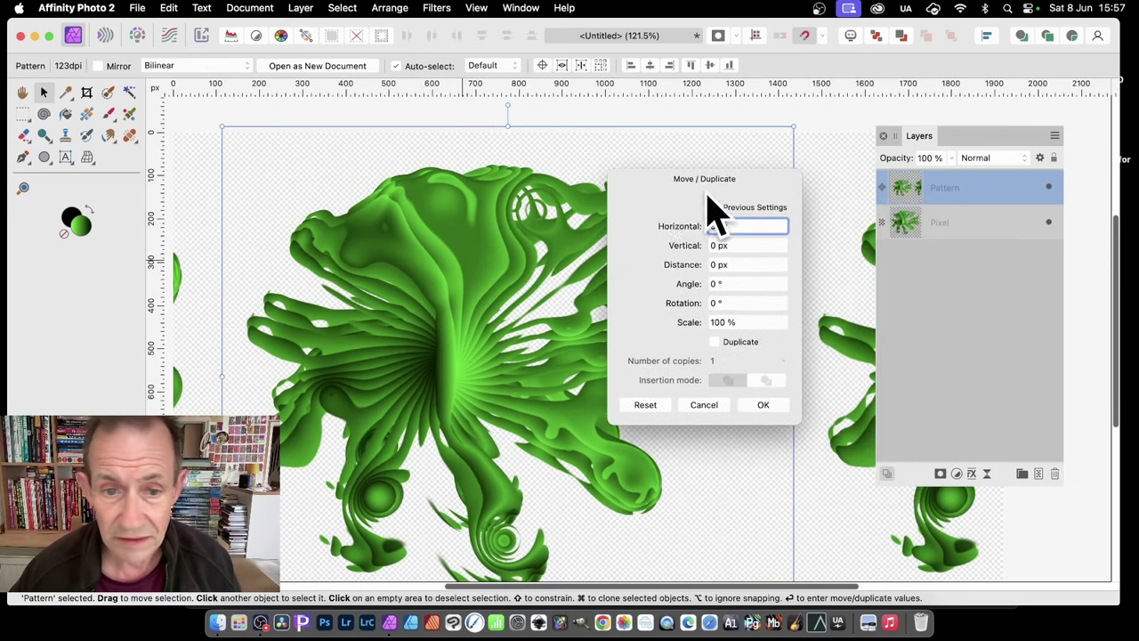
{"action": "left_click_drag", "start_coordinate": [694, 305], "coordinate": [681, 373]}
{"action": "left_click", "coordinate": [715, 342]}
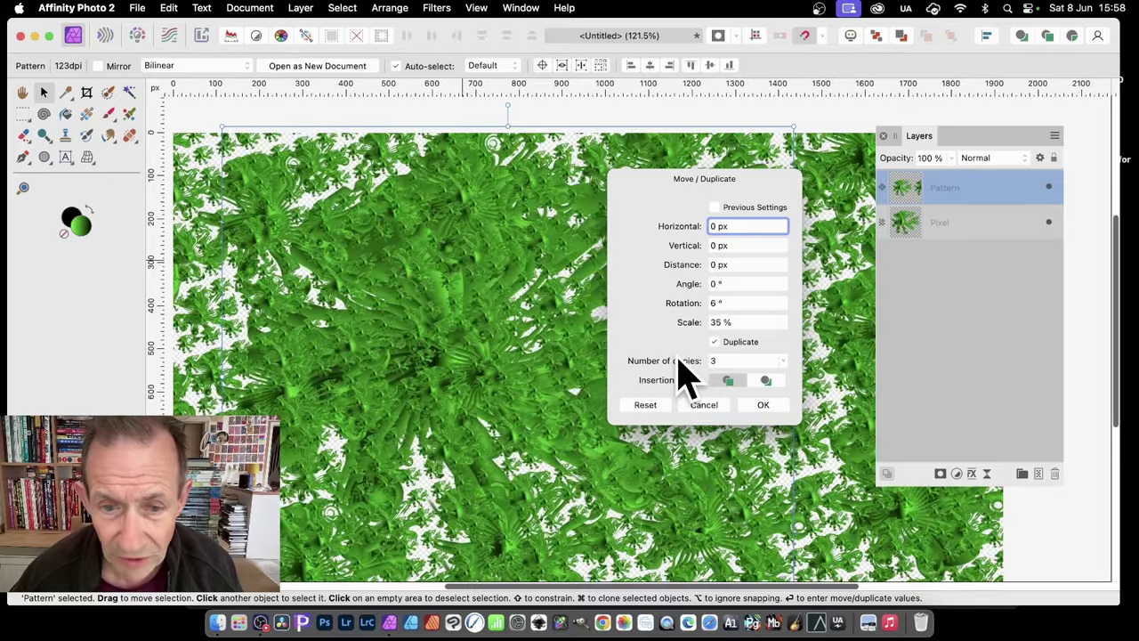
{"action": "mouse_move", "coordinate": [685, 324]}
{"action": "left_mouse_down"}
{"action": "mouse_move", "coordinate": [718, 335]}
{"action": "mouse_move", "coordinate": [688, 307]}
{"action": "left_mouse_up"}
{"action": "left_click_drag", "start_coordinate": [675, 362], "coordinate": [681, 363]}
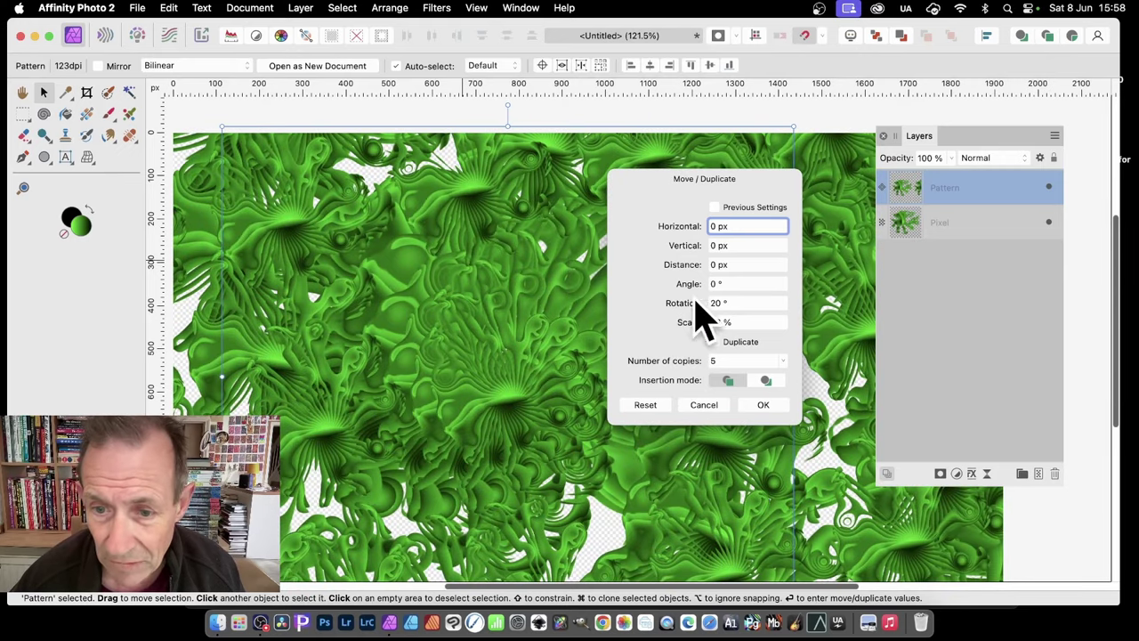
{"action": "mouse_move", "coordinate": [696, 337]}
{"action": "left_mouse_down"}
{"action": "mouse_move", "coordinate": [689, 329]}
{"action": "mouse_move", "coordinate": [703, 344]}
{"action": "left_mouse_up"}
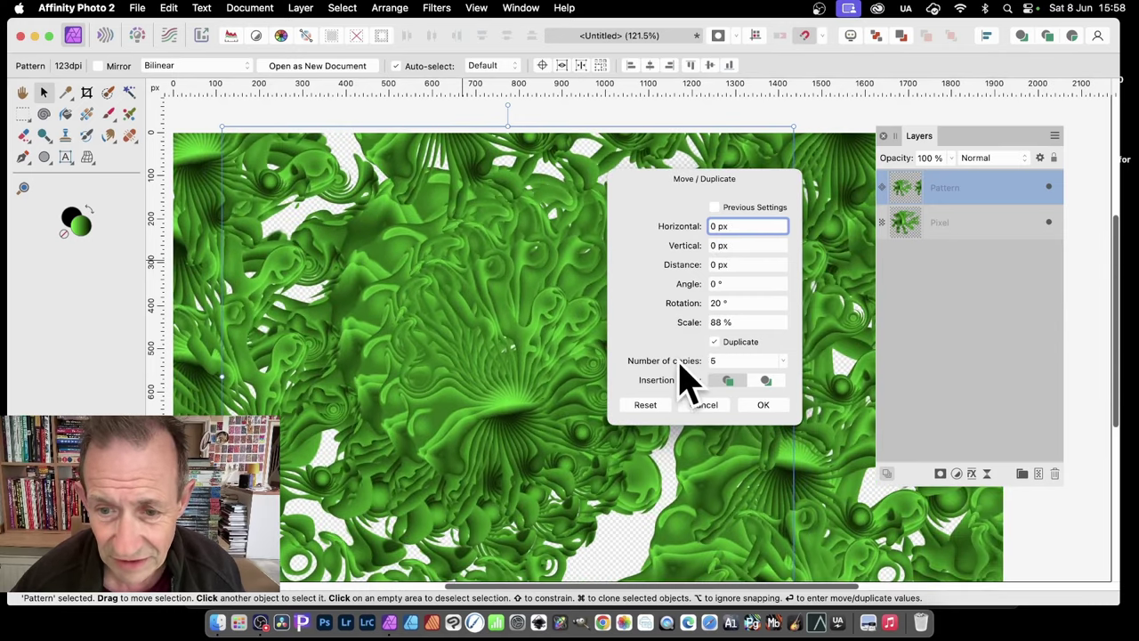
{"action": "left_click_drag", "start_coordinate": [676, 364], "coordinate": [680, 363]}
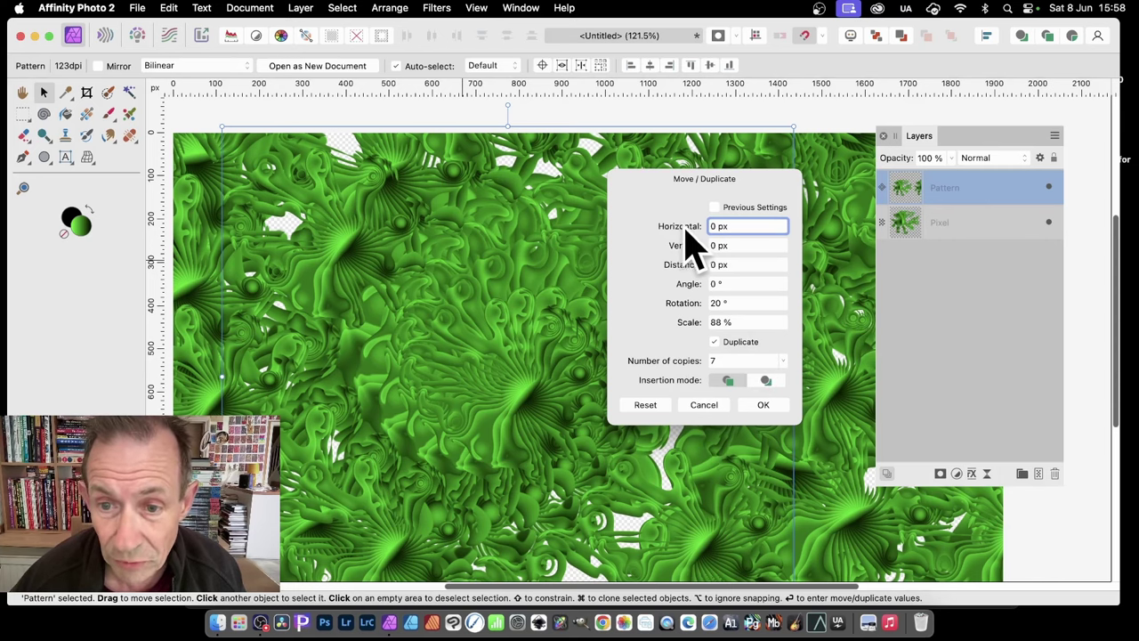
{"action": "left_click_drag", "start_coordinate": [683, 228], "coordinate": [665, 247]}
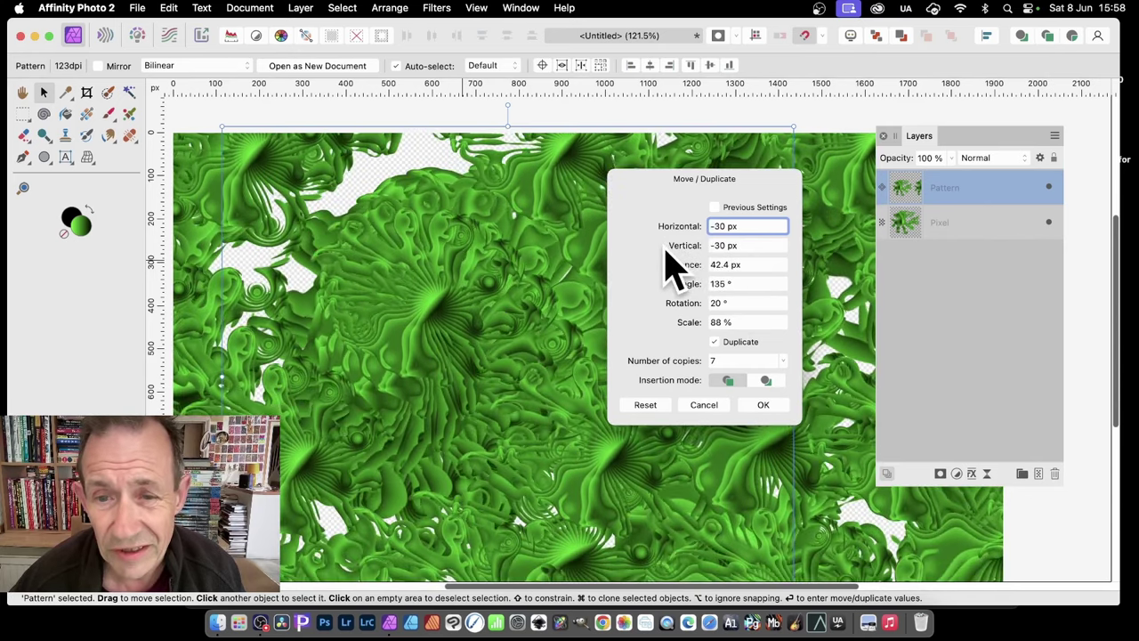
{"action": "left_click", "coordinate": [762, 406]}
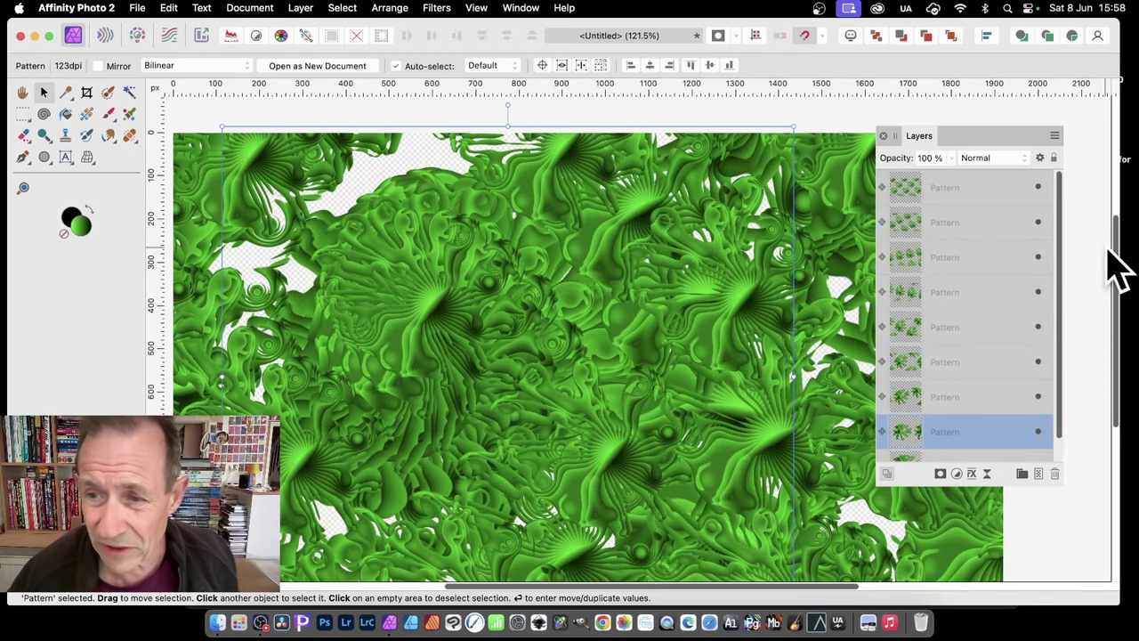
Step: Scale up the top, second and fourth Pattern layers so the rosettes vary in size
{"action": "left_click", "coordinate": [900, 187]}
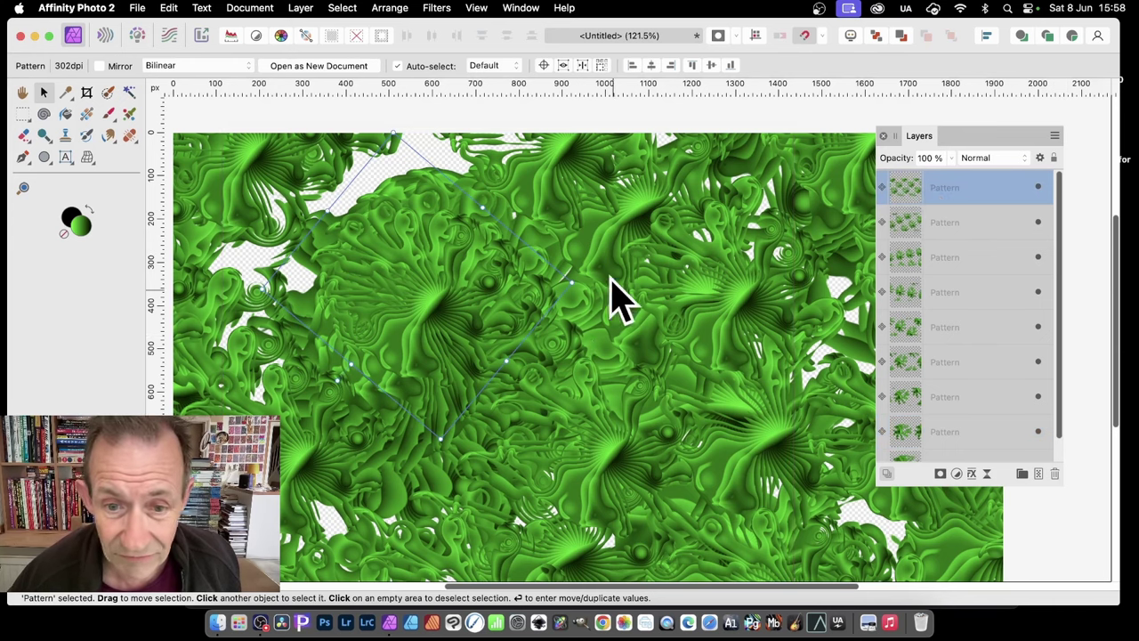
{"action": "left_click_drag", "start_coordinate": [570, 283], "coordinate": [772, 355]}
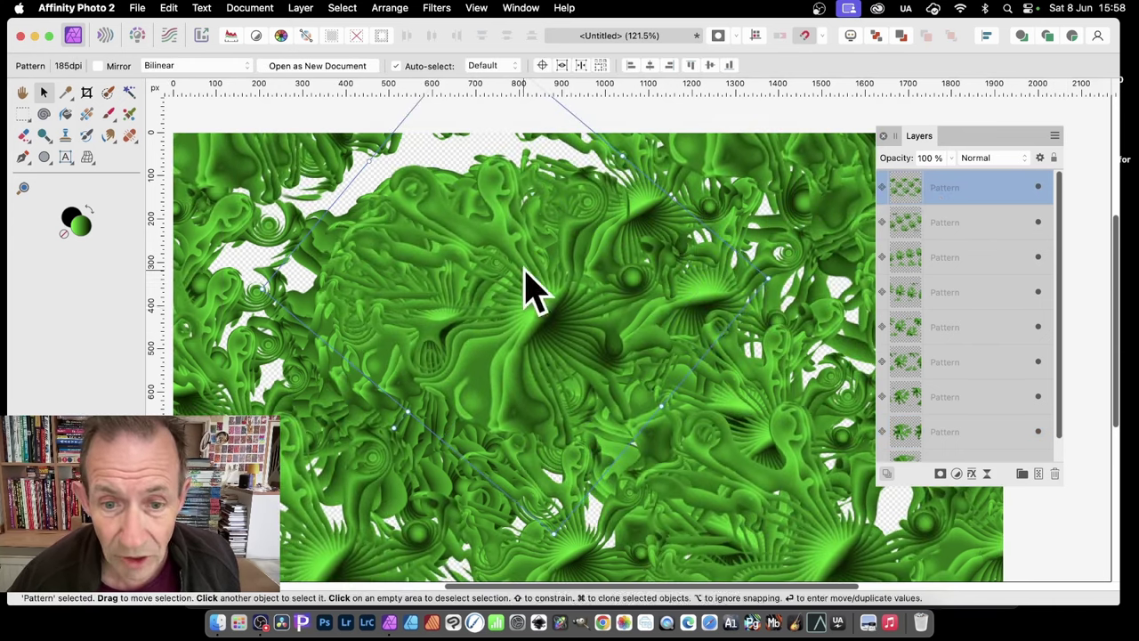
{"action": "left_click", "coordinate": [908, 223]}
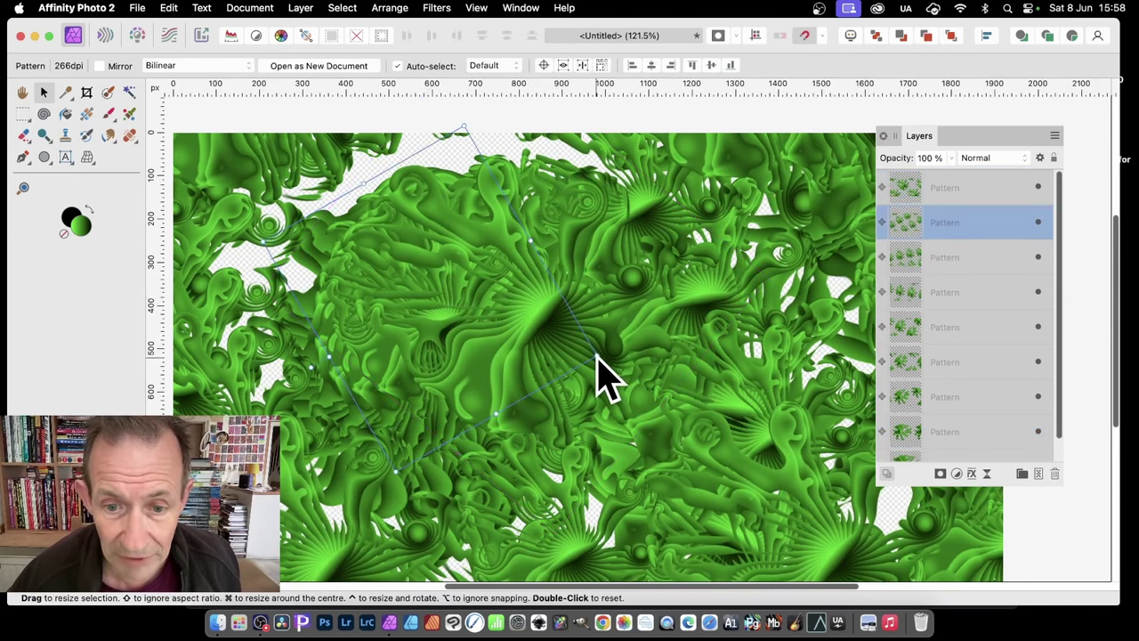
{"action": "left_click_drag", "start_coordinate": [597, 357], "coordinate": [778, 417]}
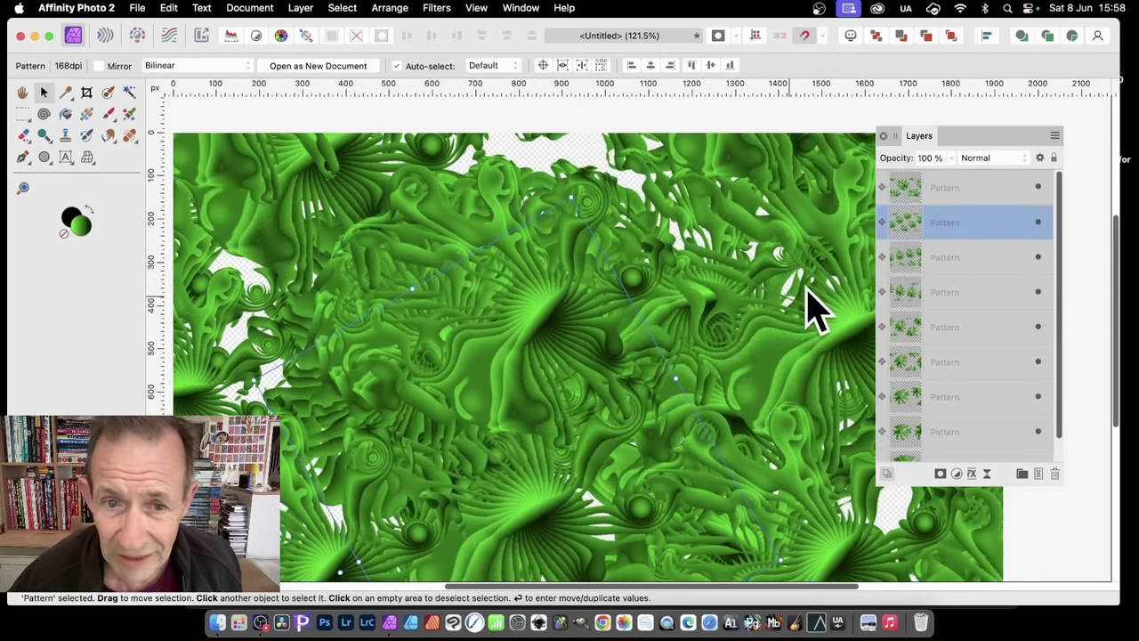
{"action": "left_click", "coordinate": [906, 294]}
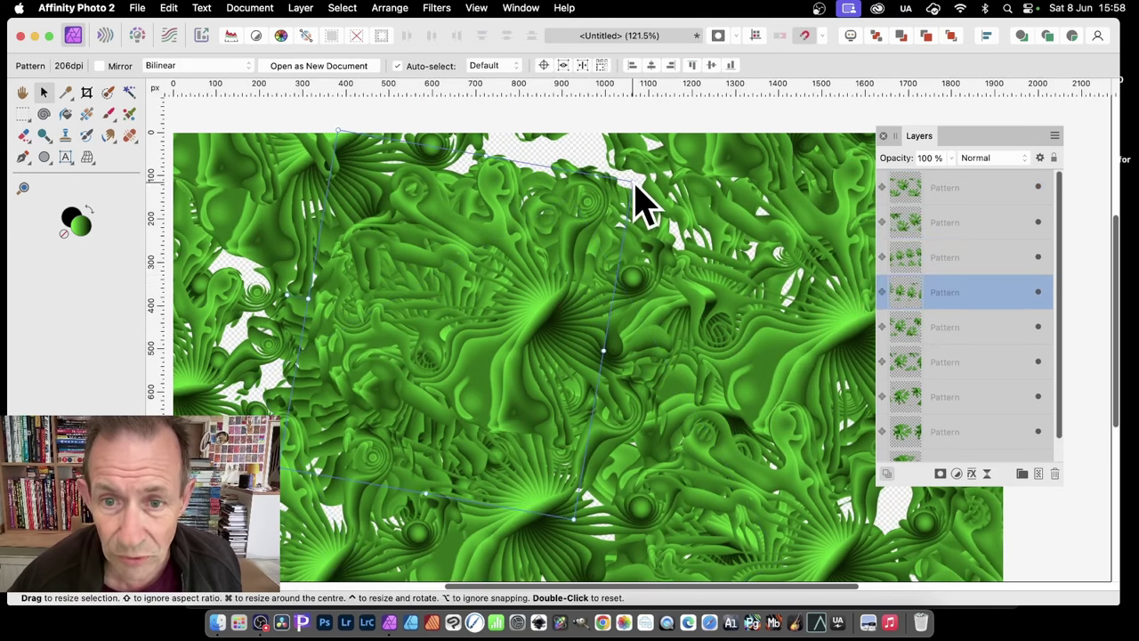
{"action": "left_click_drag", "start_coordinate": [633, 183], "coordinate": [824, 105]}
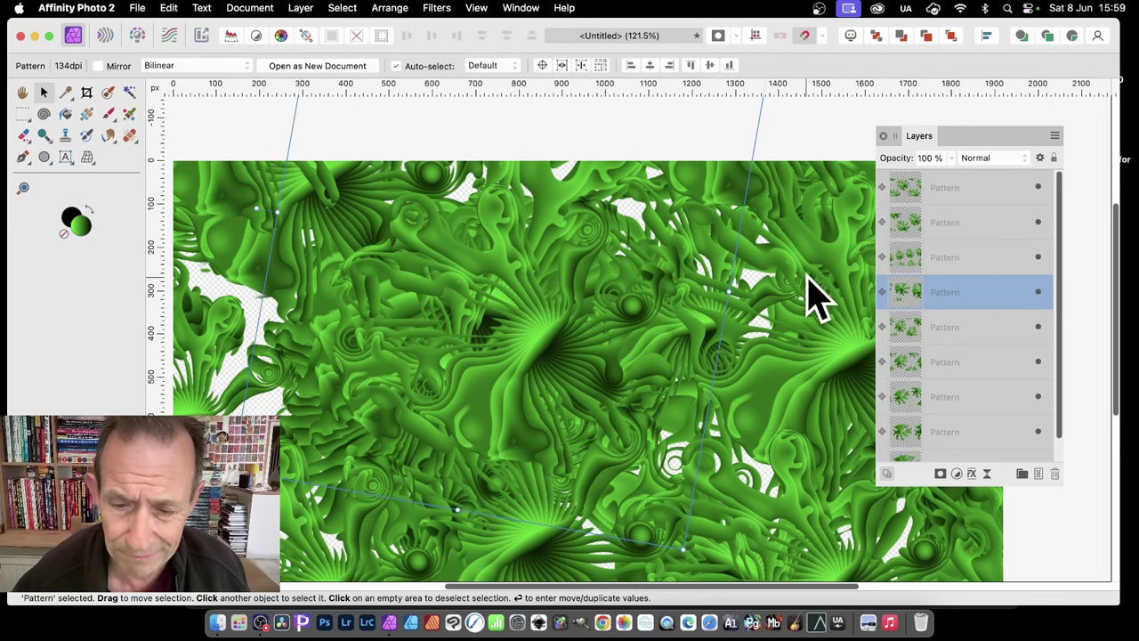
{"action": "left_click", "coordinate": [983, 194]}
{"action": "scroll", "coordinate": [961, 383], "scroll_direction": "down", "scroll_amount": 1}
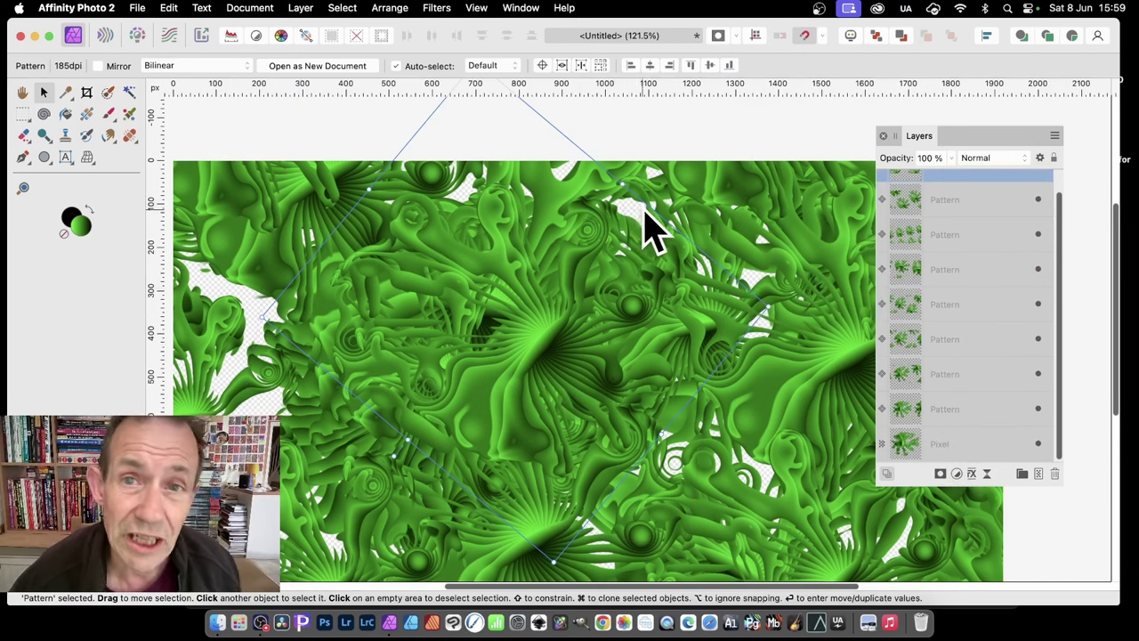
Step: Select all layers down to the Pixel layer and use Merge Visible to create one new Pixel layer
{"action": "left_click", "coordinate": [925, 445], "text": "shift"}
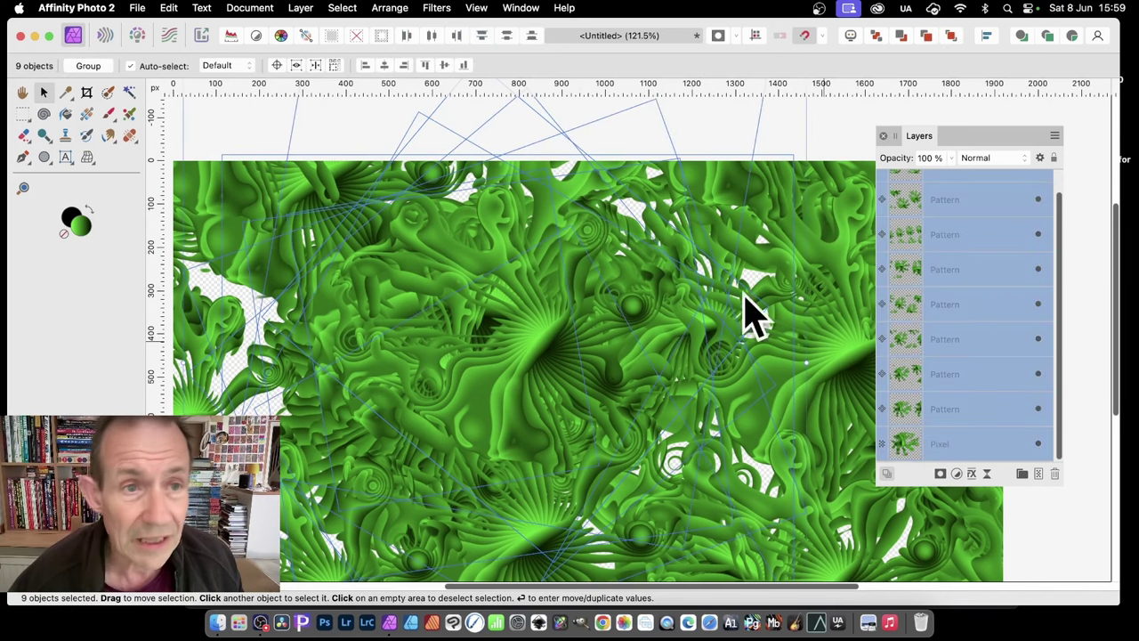
{"action": "left_click", "coordinate": [300, 7]}
{"action": "scroll", "coordinate": [368, 525], "scroll_direction": "down", "scroll_amount": 3}
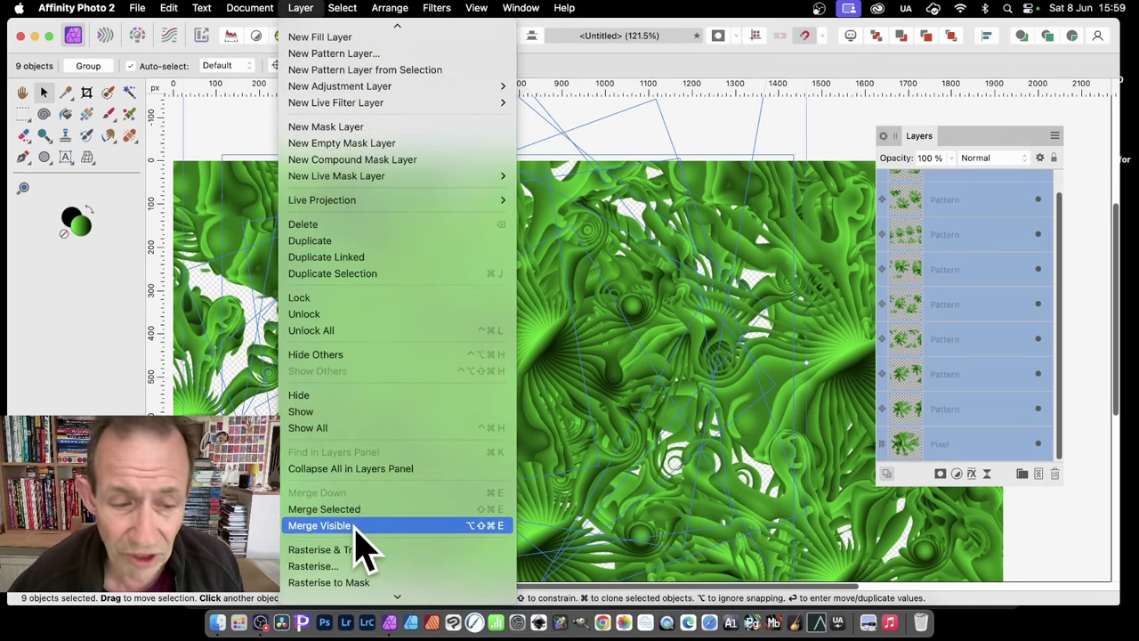
{"action": "left_click", "coordinate": [356, 527]}
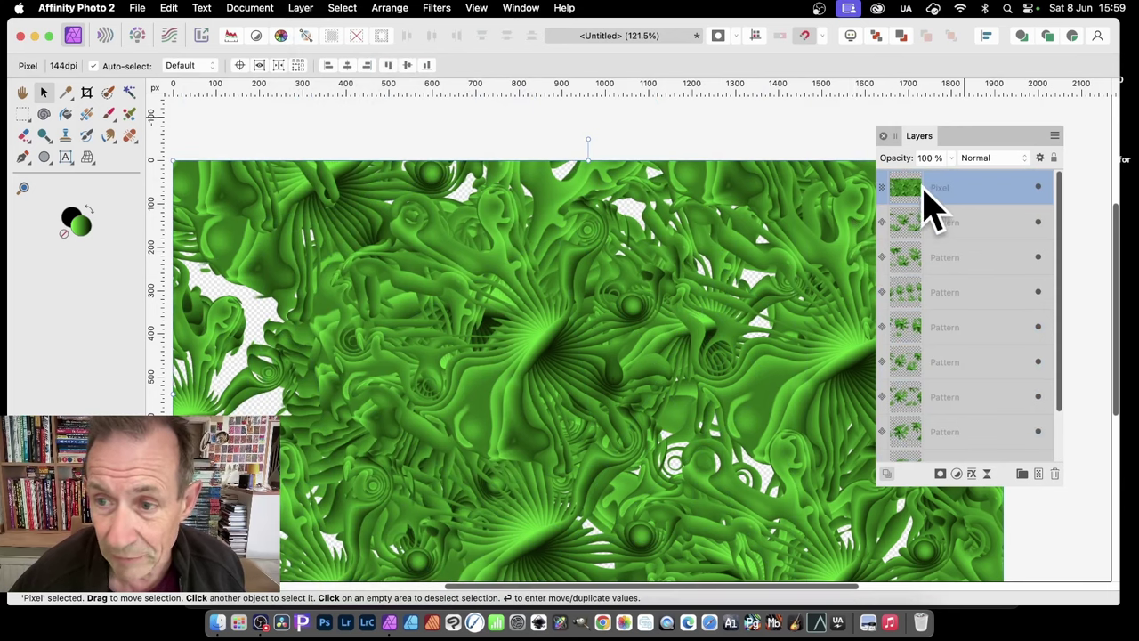
Step: Delete the nine original Pattern and Pixel layers, keeping only the merged layer
{"action": "left_click_drag", "start_coordinate": [928, 197], "coordinate": [965, 258]}
{"action": "left_click", "coordinate": [957, 230]}
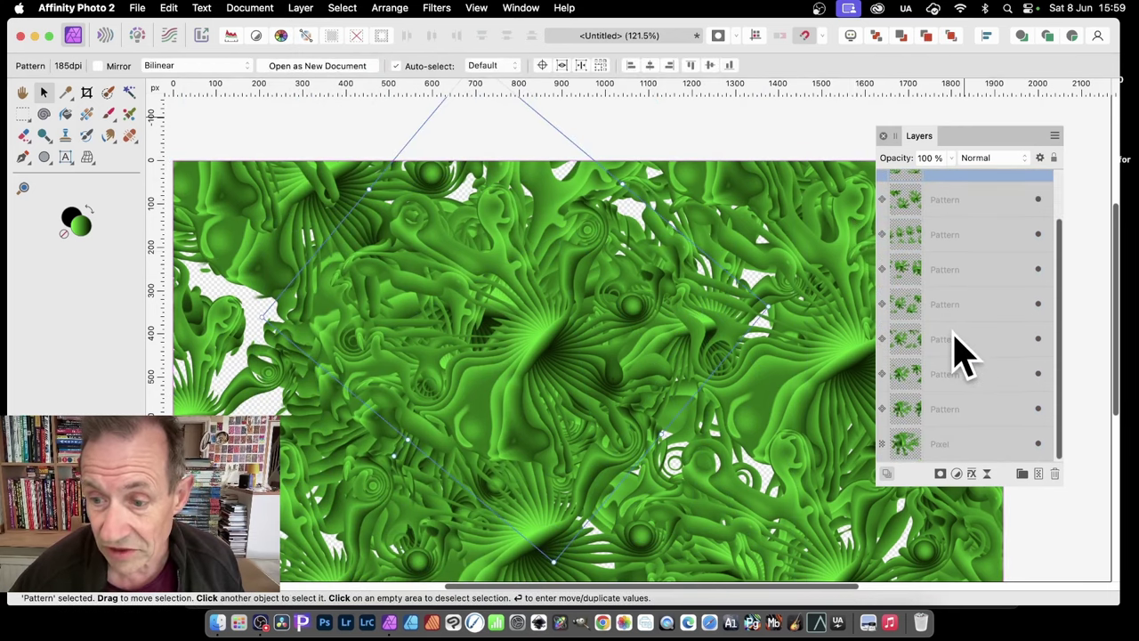
{"action": "left_click", "coordinate": [957, 445], "text": "shift"}
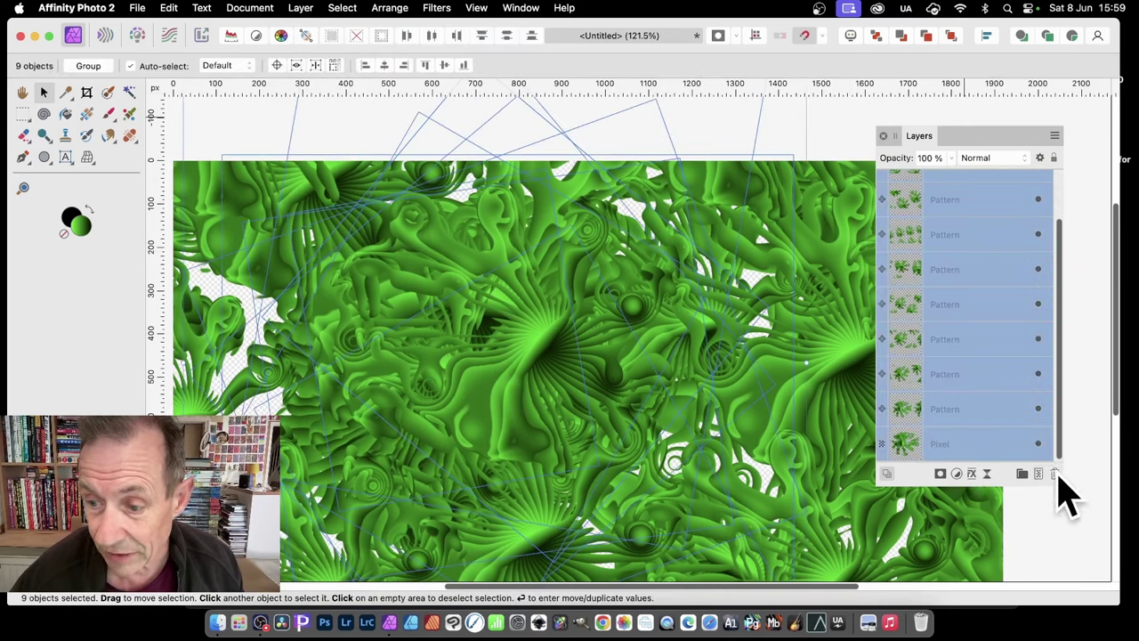
{"action": "left_click", "coordinate": [1055, 474]}
{"action": "scroll", "coordinate": [574, 285], "scroll_direction": "down", "scroll_amount": 3}
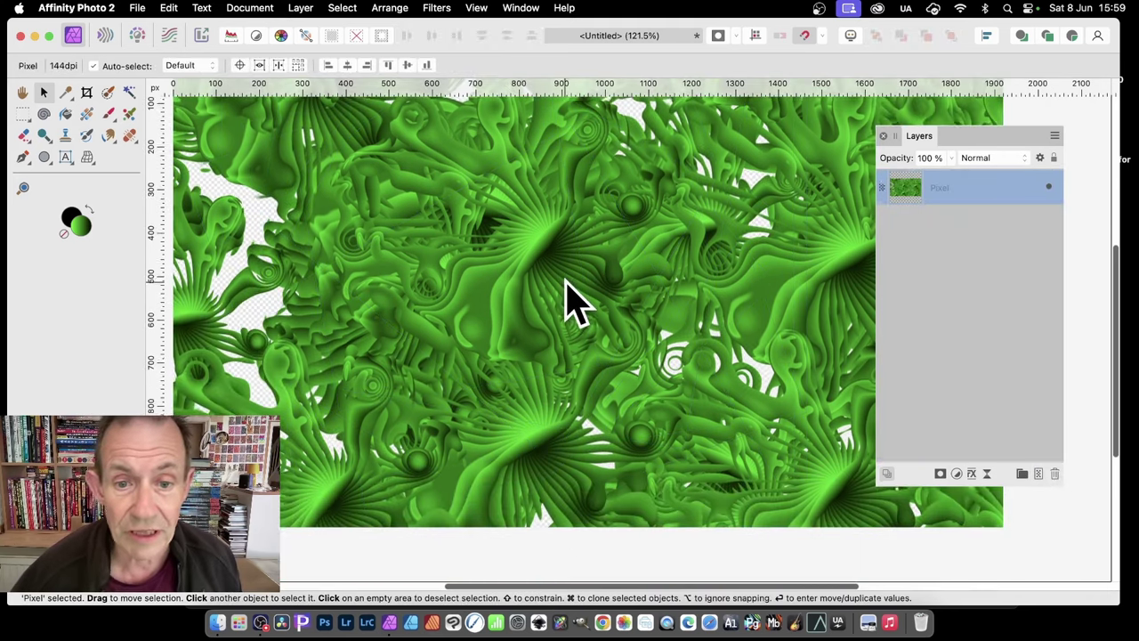
{"action": "left_click", "coordinate": [23, 188]}
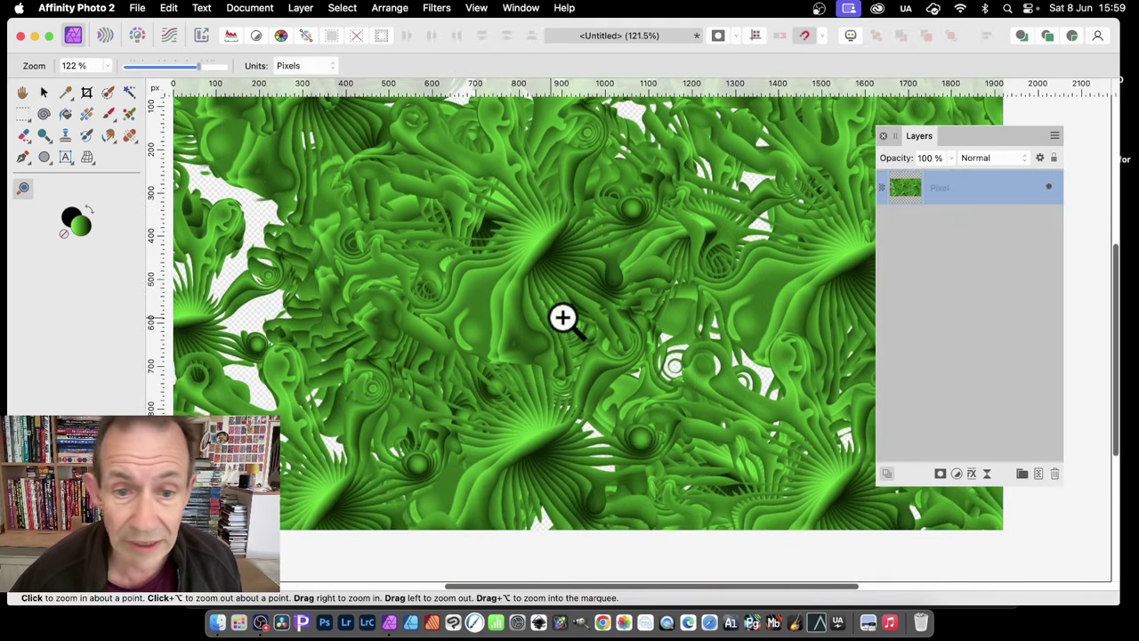
{"action": "left_click_drag", "start_coordinate": [565, 317], "coordinate": [614, 311]}
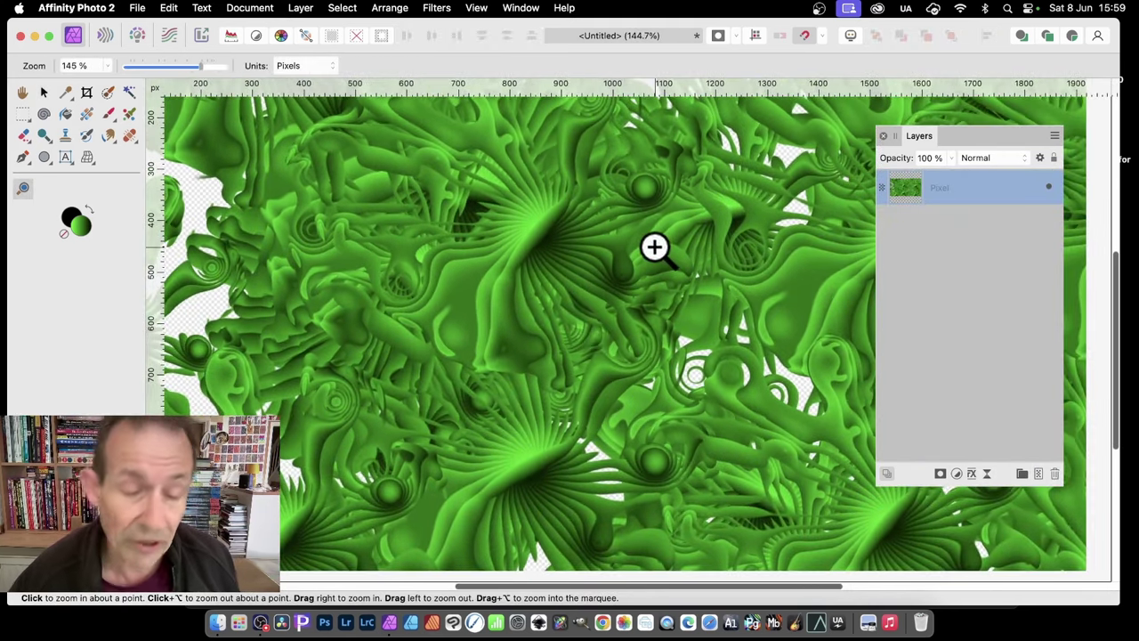